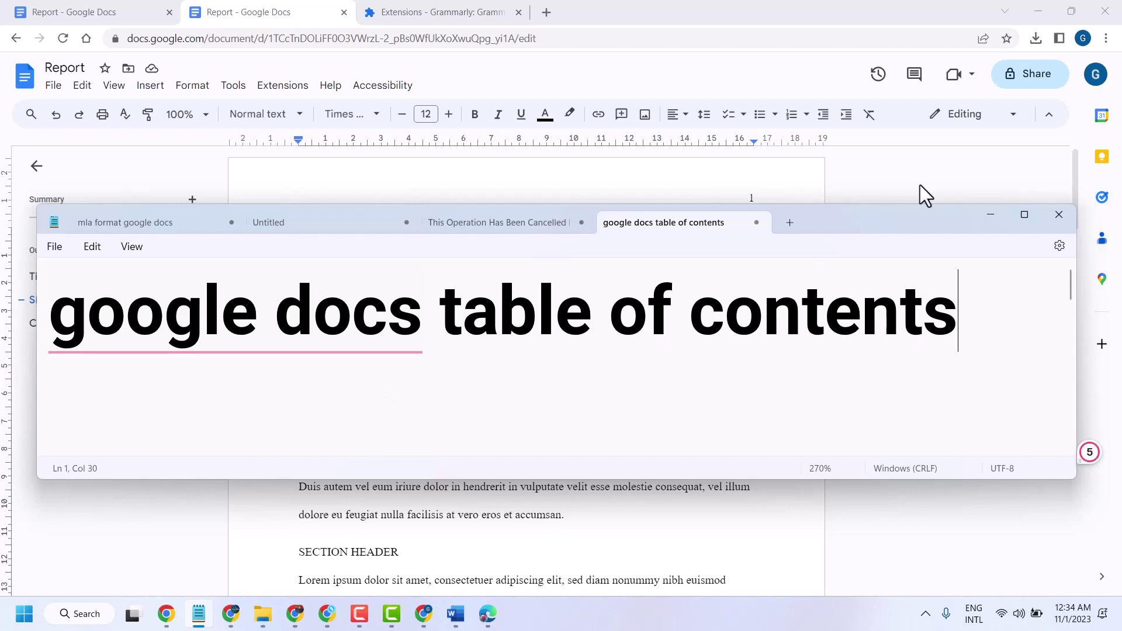
# Minimize the Notepad window and add two blank lines after the date line in the Report document
pyautogui.click(999, 216)
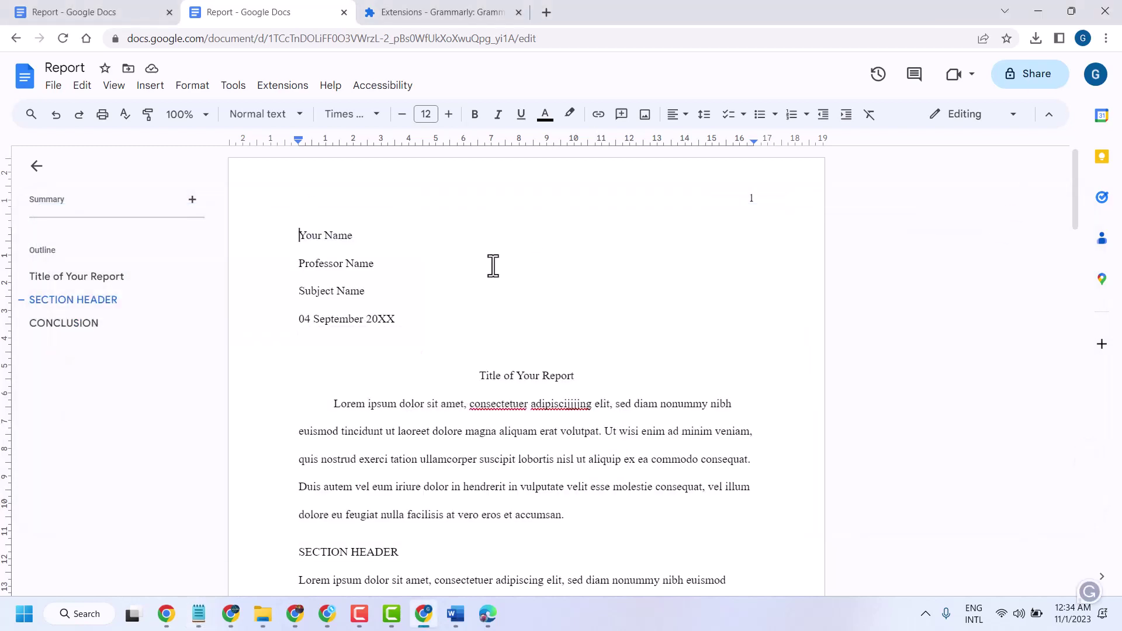
pyautogui.scroll(-3, 464, 250)
pyautogui.scroll(3, 432, 287)
pyautogui.click(399, 319)
pyautogui.press('Return')
pyautogui.press('Return')
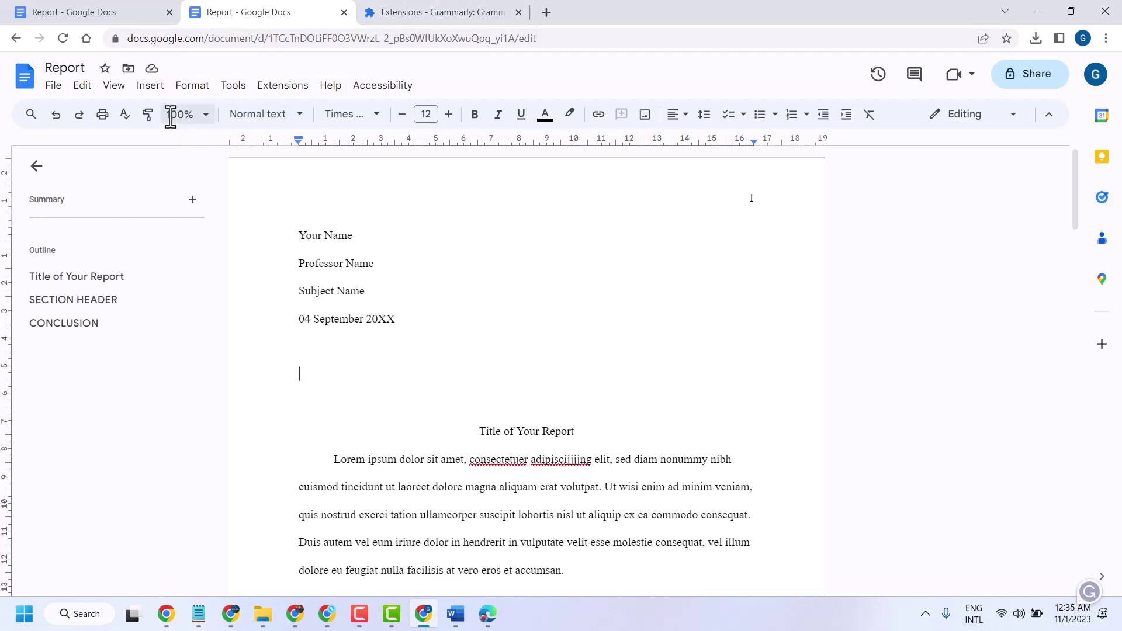
pyautogui.click(144, 87)
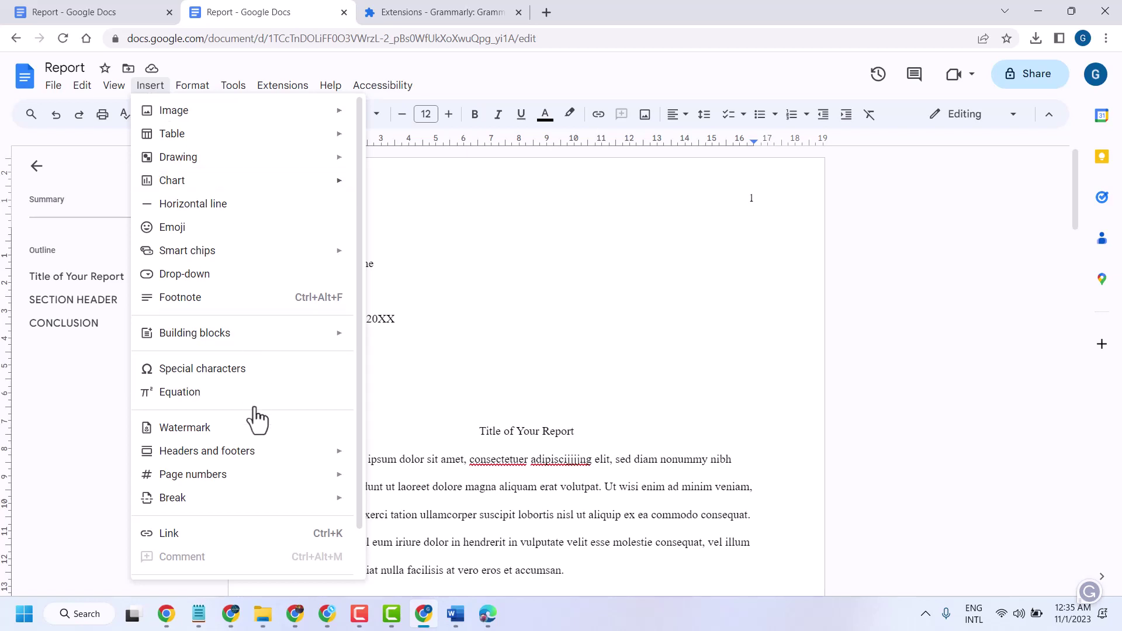
pyautogui.scroll(-2, 248, 408)
pyautogui.moveTo(247, 408)
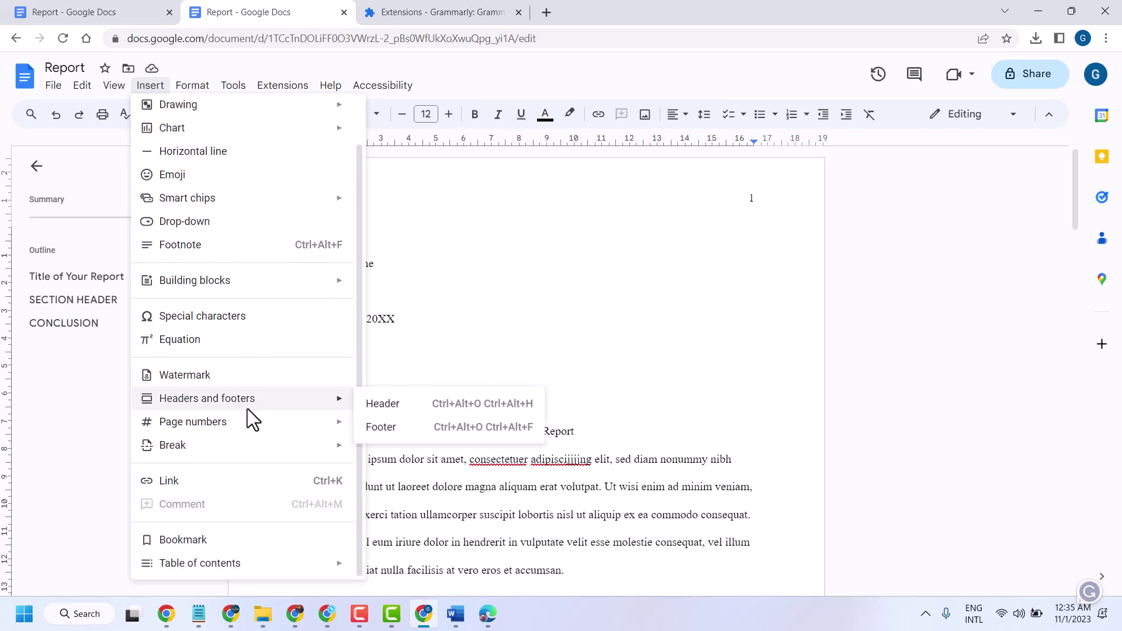
pyautogui.scroll(2, 247, 408)
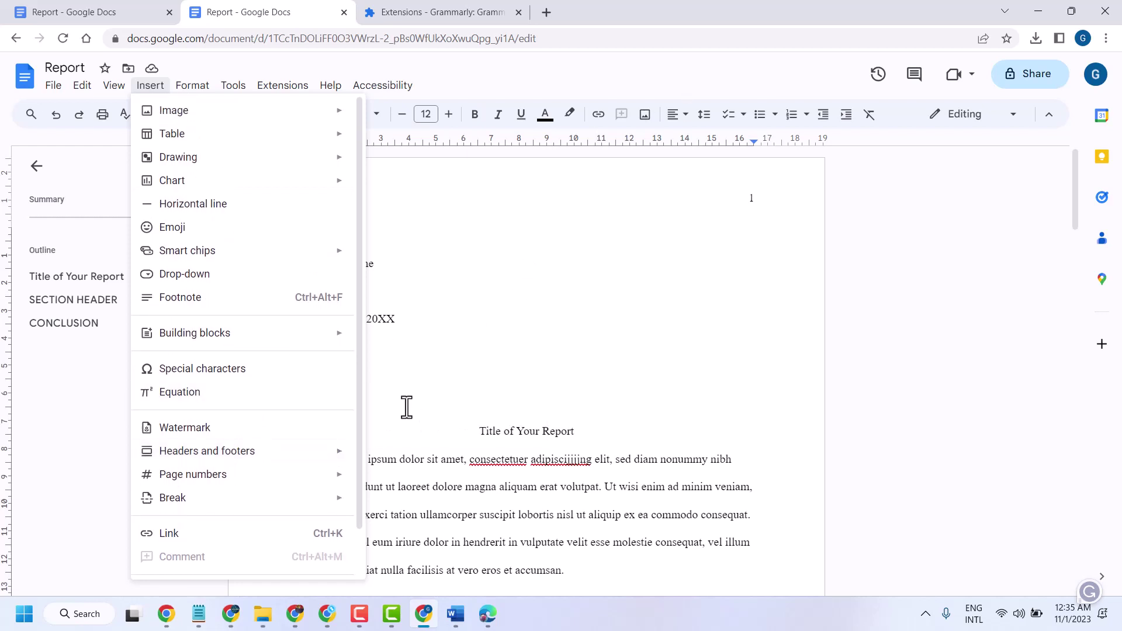
pyautogui.click(404, 405)
# Insert a plain text table of contents on the blank line directly below the date
pyautogui.click(367, 350)
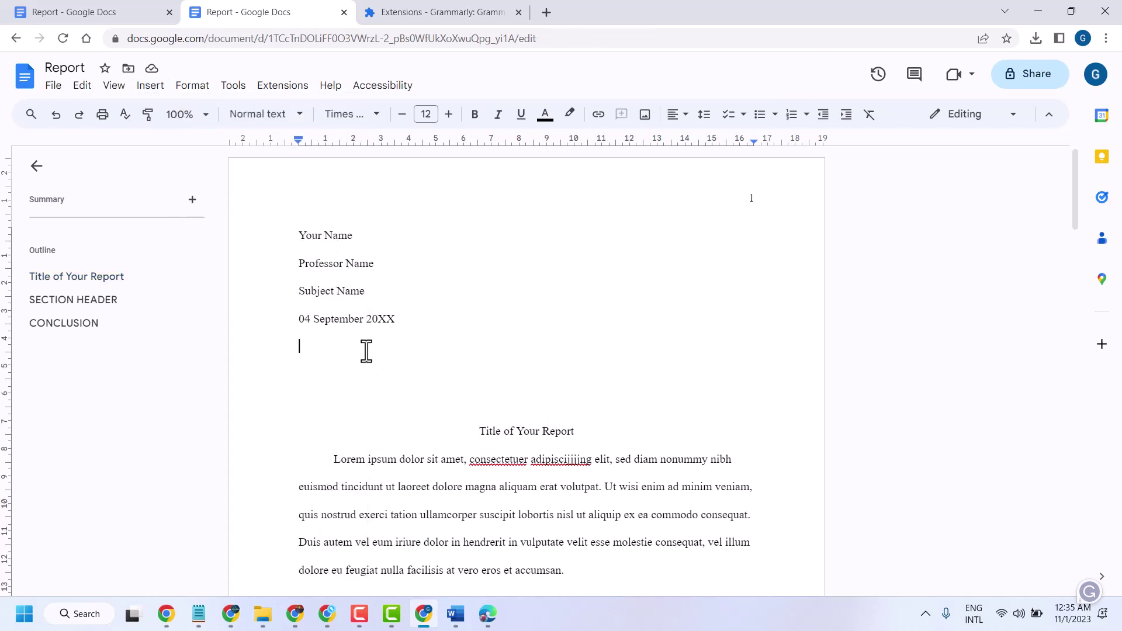
pyautogui.click(147, 87)
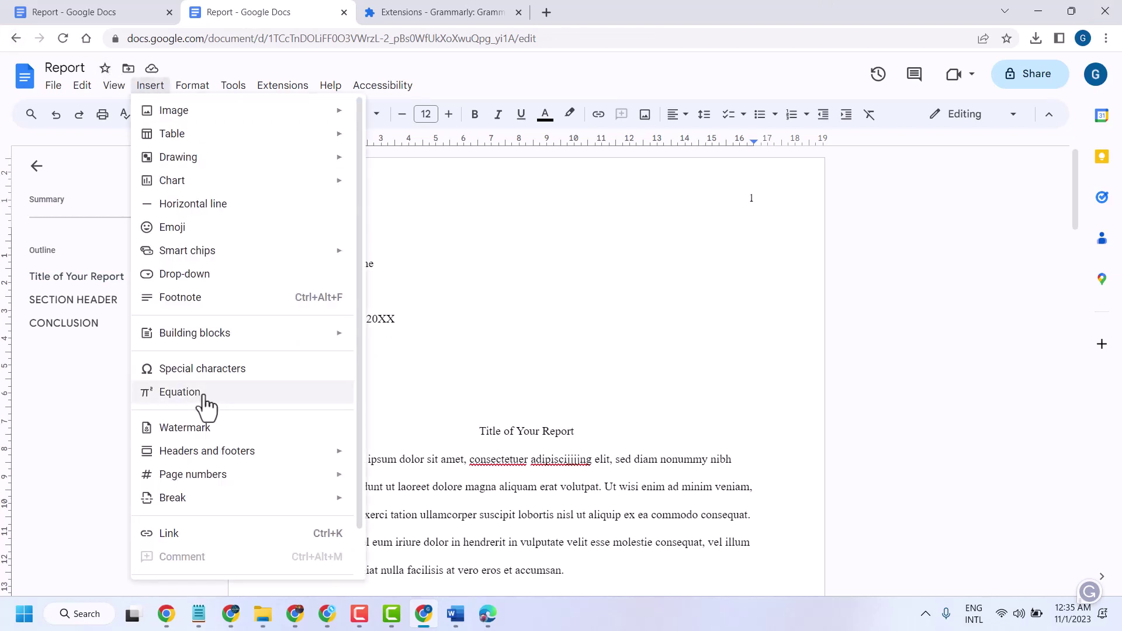
pyautogui.scroll(-1, 208, 405)
pyautogui.moveTo(212, 403)
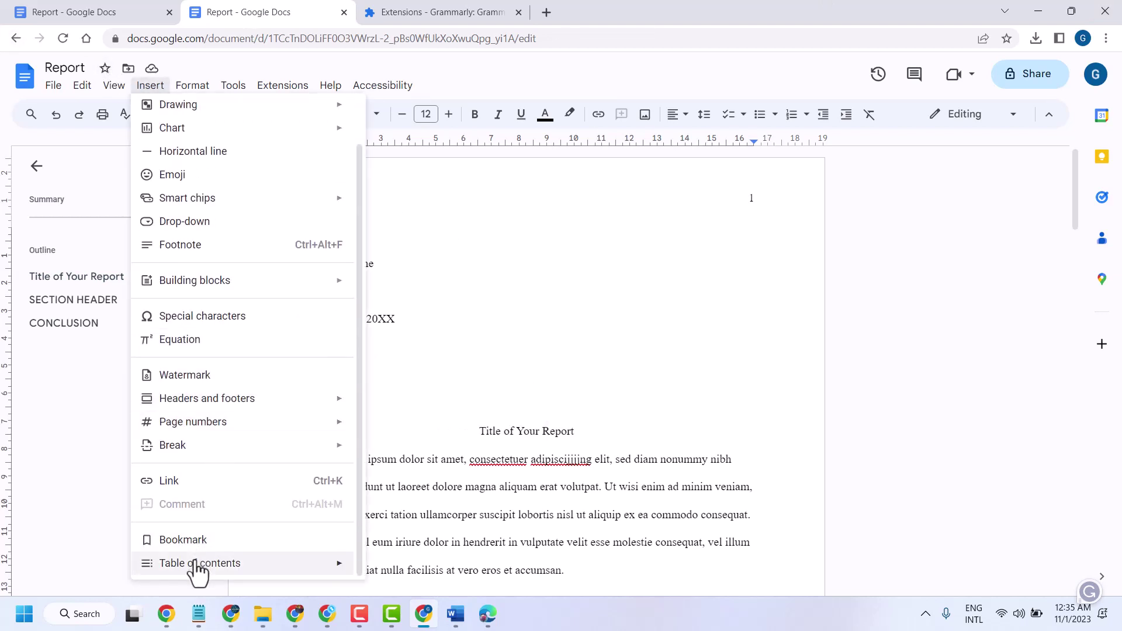
pyautogui.moveTo(196, 565)
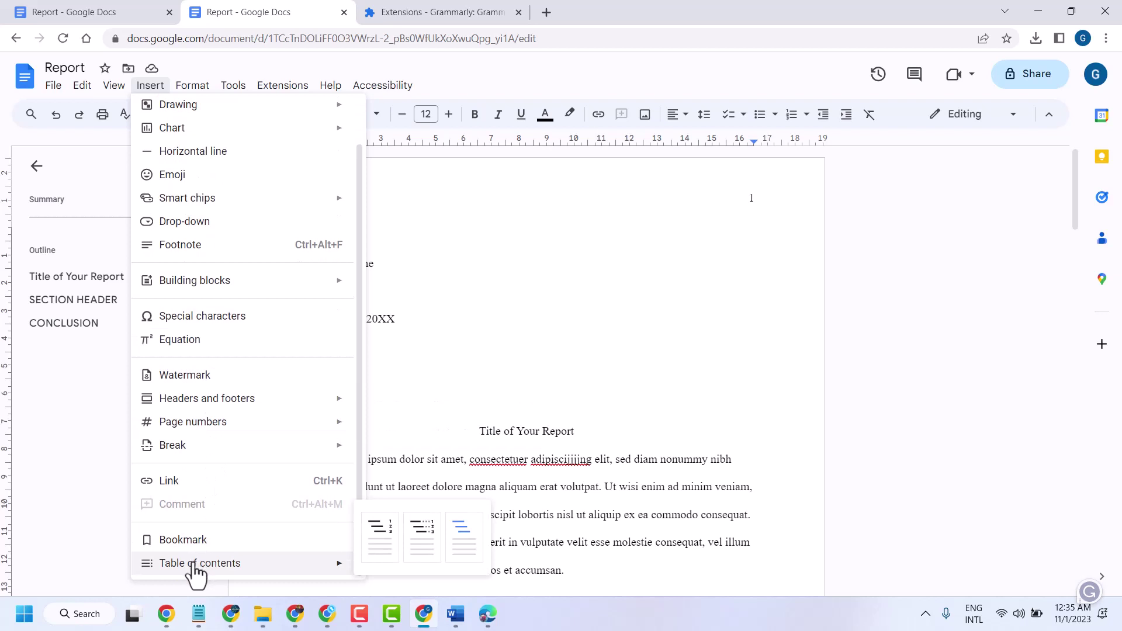
pyautogui.moveTo(328, 564)
pyautogui.click(385, 547)
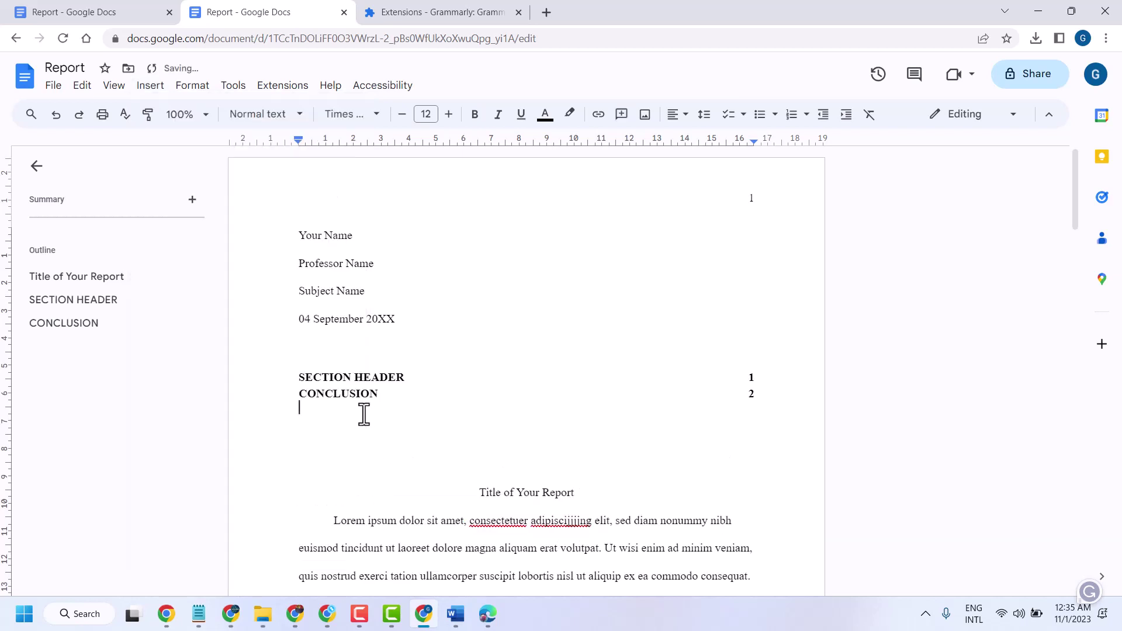
# Compare the table of contents entries with the report's title and section headings
pyautogui.scroll(-3, 365, 418)
pyautogui.scroll(3, 366, 419)
pyautogui.scroll(-5, 380, 406)
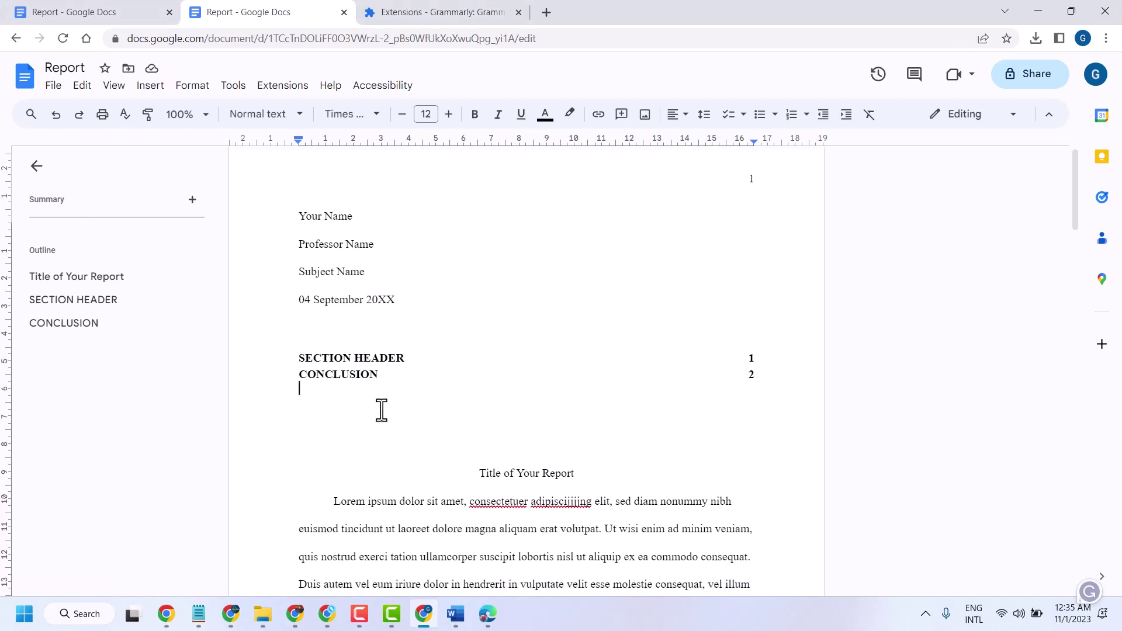
pyautogui.scroll(3, 380, 404)
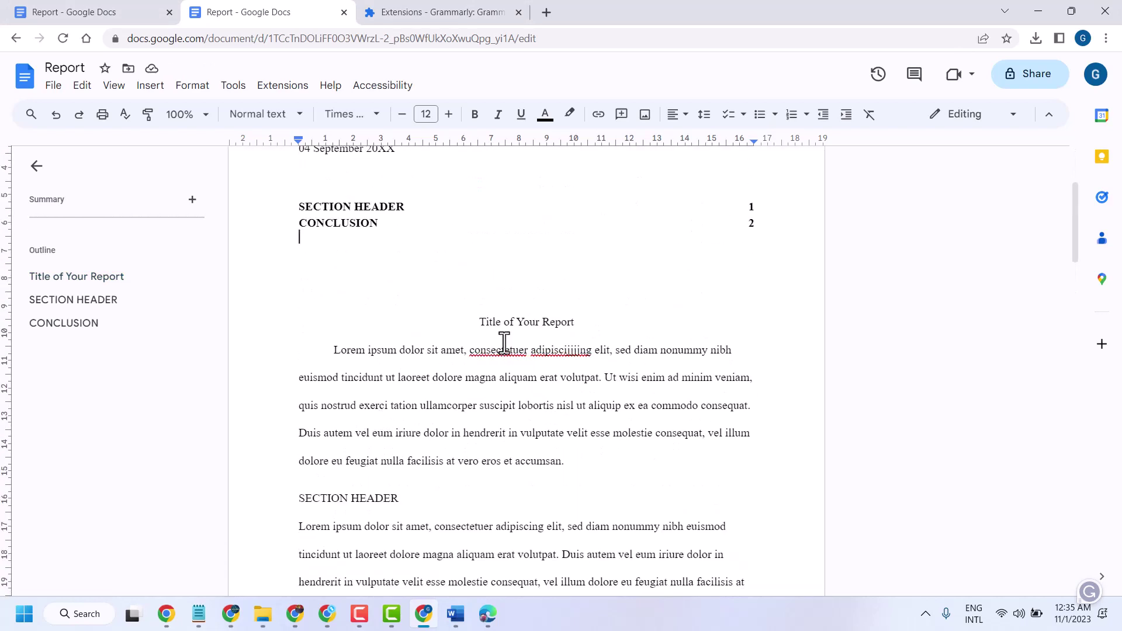
pyautogui.click(541, 320)
pyautogui.tripleClick(541, 321)
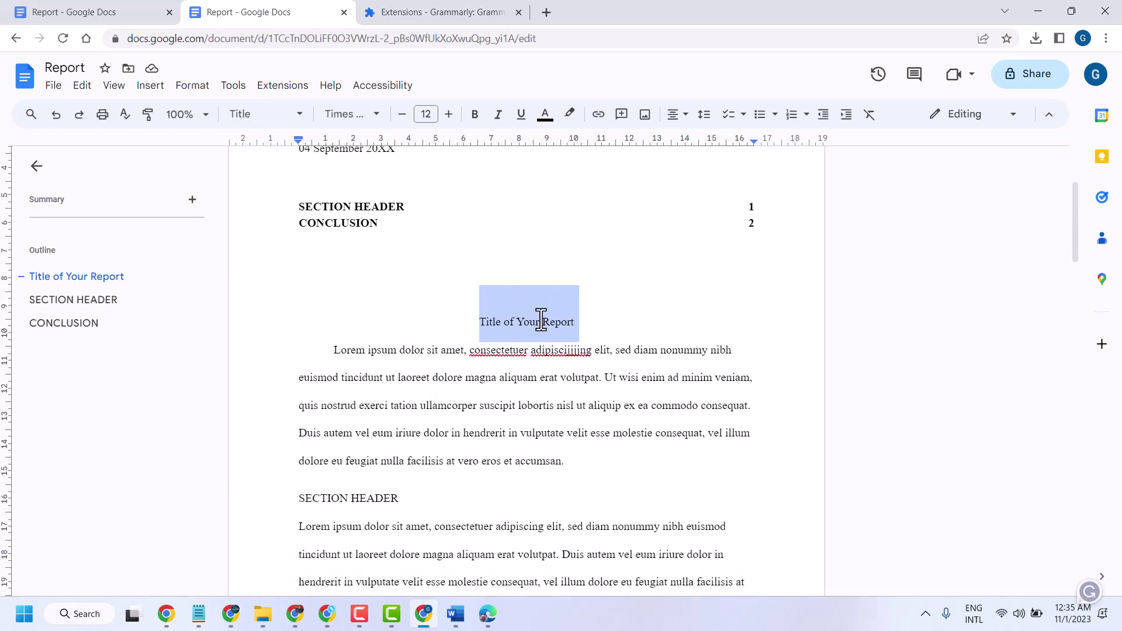
pyautogui.click(406, 408)
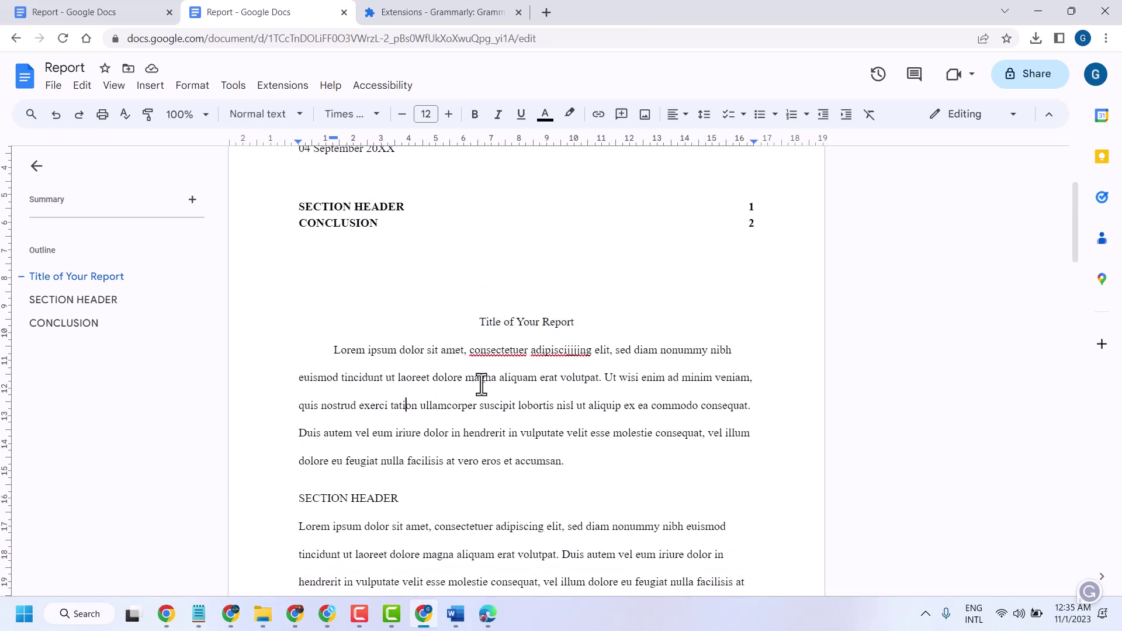
pyautogui.tripleClick(549, 323)
pyautogui.click(458, 430)
pyautogui.scroll(-15, 458, 426)
pyautogui.scroll(20, 458, 424)
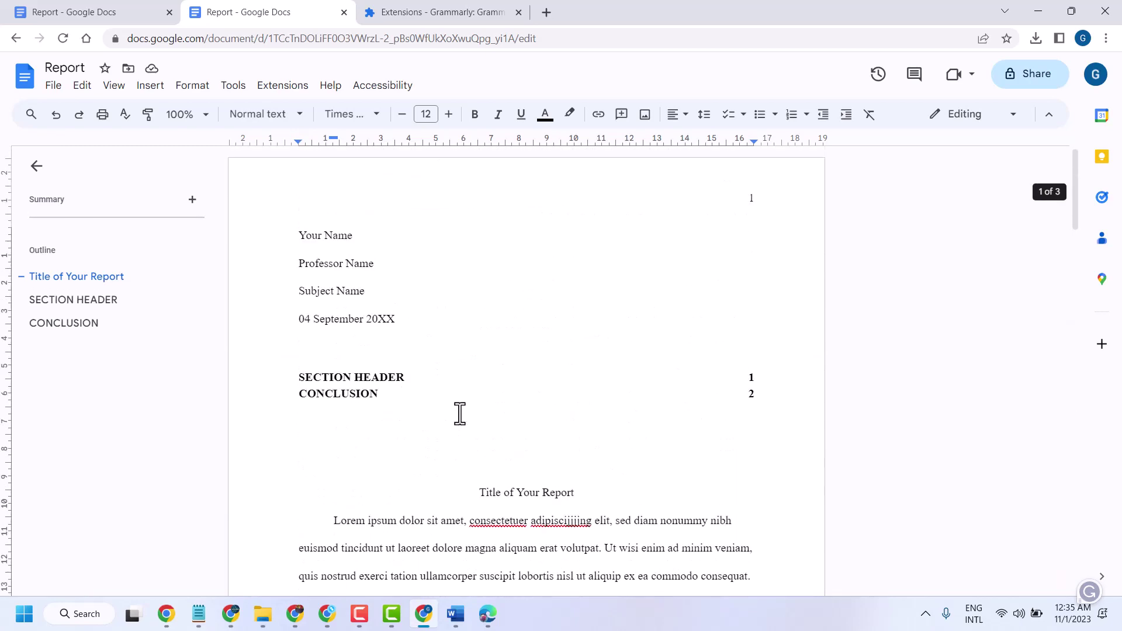
pyautogui.tripleClick(497, 490)
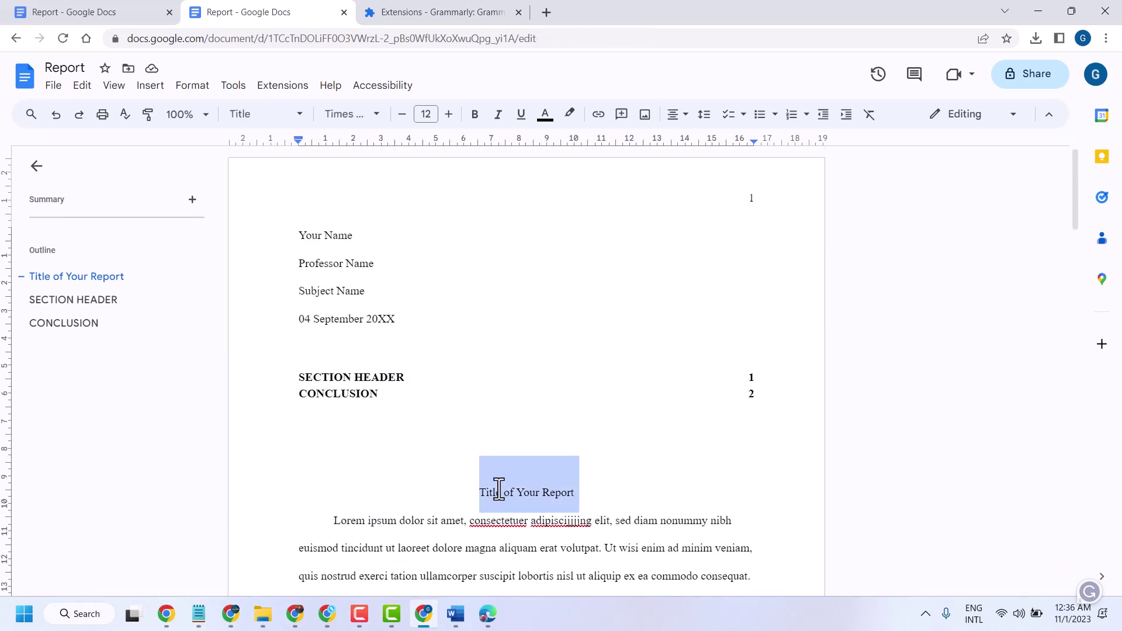
pyautogui.click(446, 519)
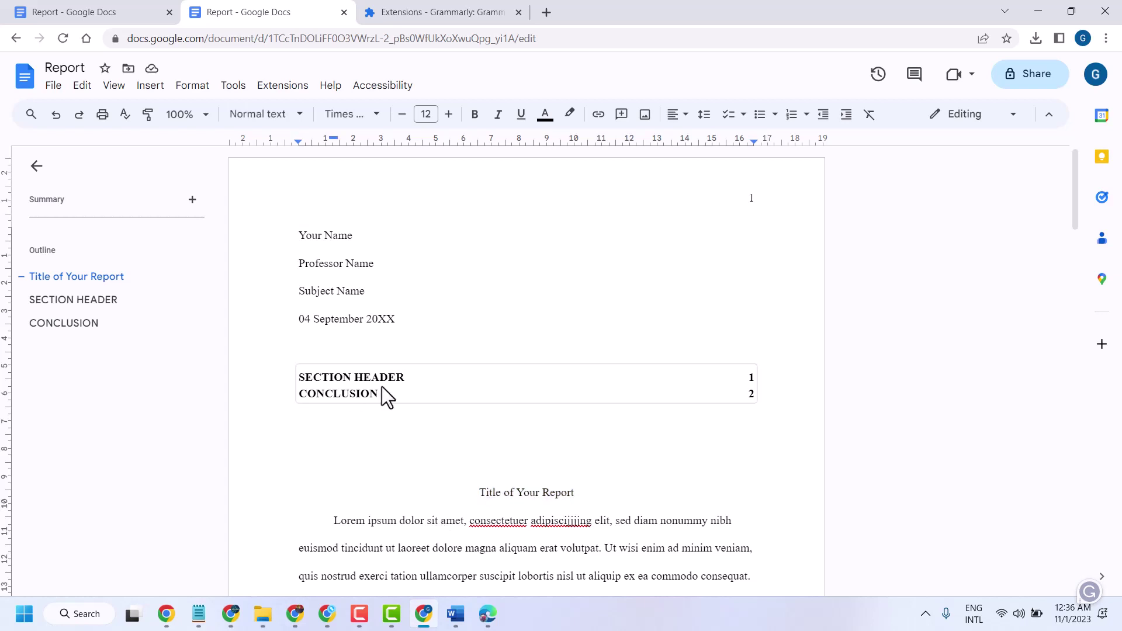
# Follow the SECTION HEADER link in the table of contents and look through the report's pages
pyautogui.click(572, 382)
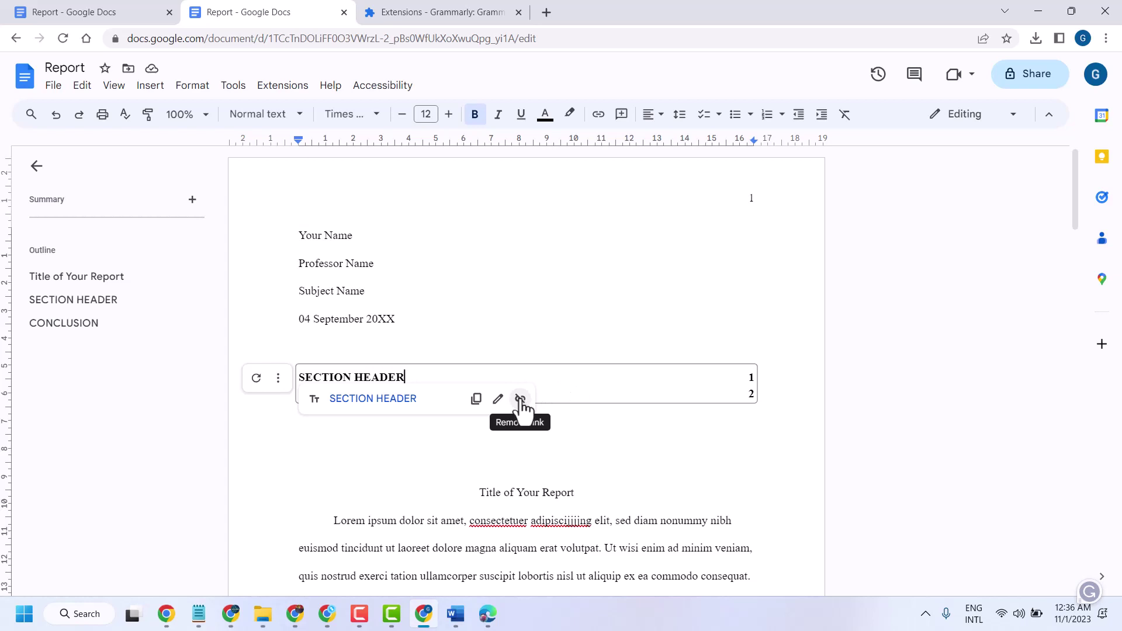
pyautogui.click(395, 454)
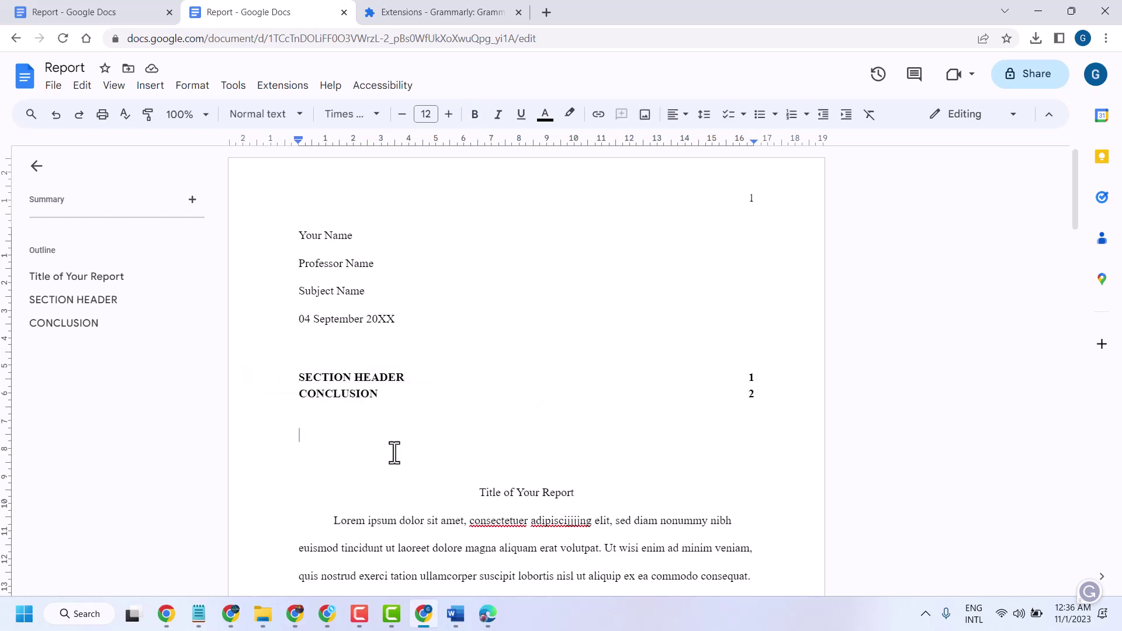
pyautogui.click(369, 381)
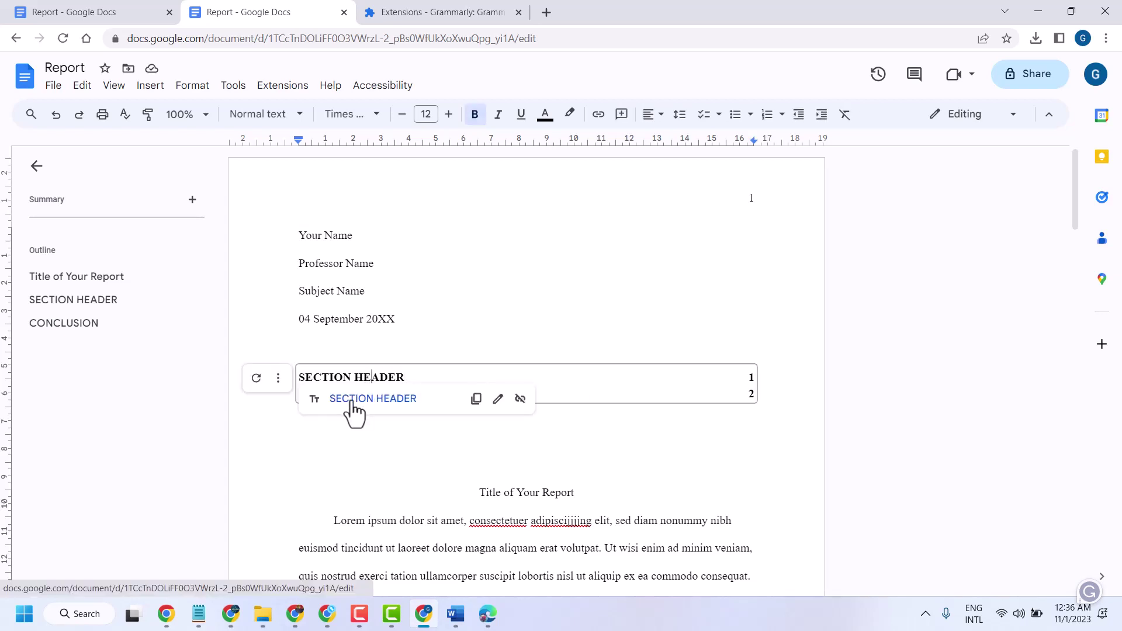
pyautogui.click(350, 403)
pyautogui.scroll(5, 348, 386)
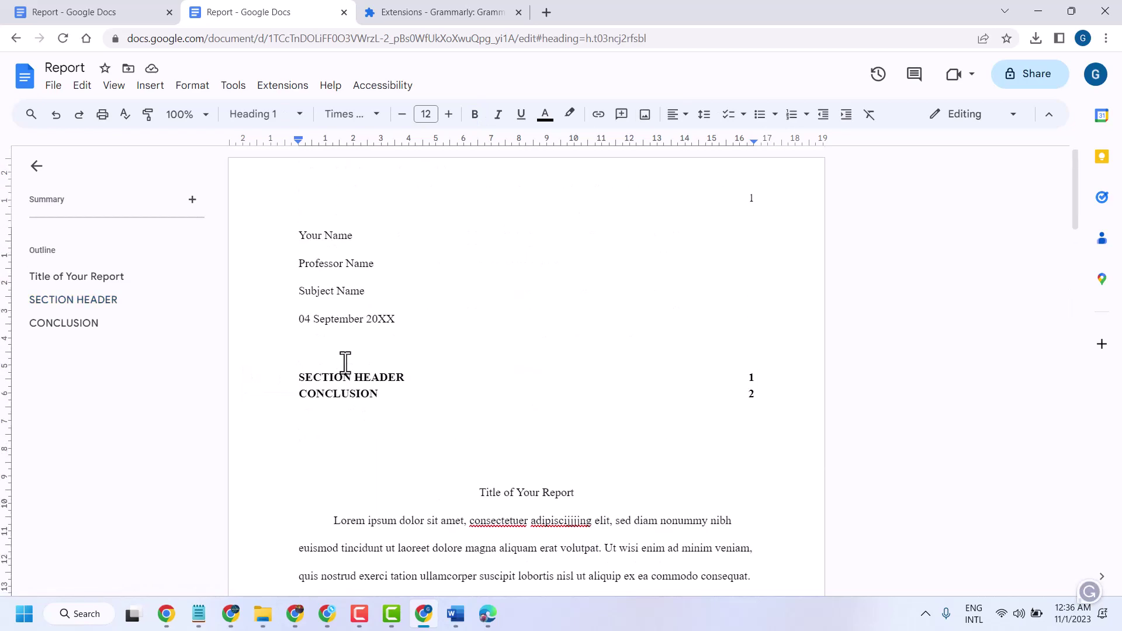
pyautogui.scroll(-15, 344, 362)
pyautogui.scroll(-3, 345, 363)
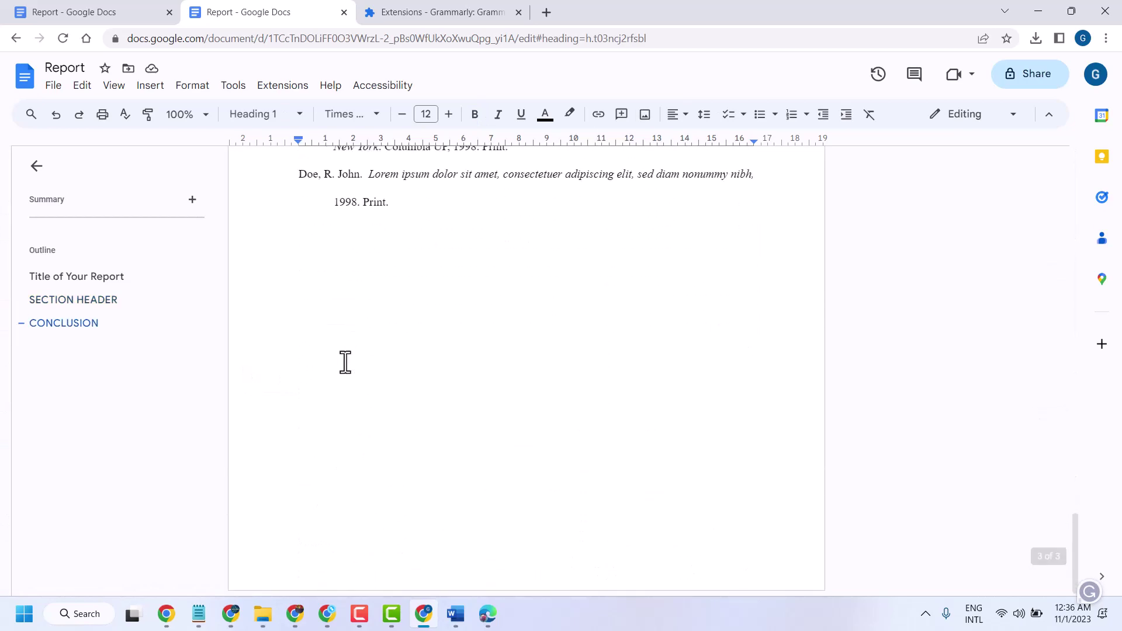
pyautogui.scroll(15, 344, 362)
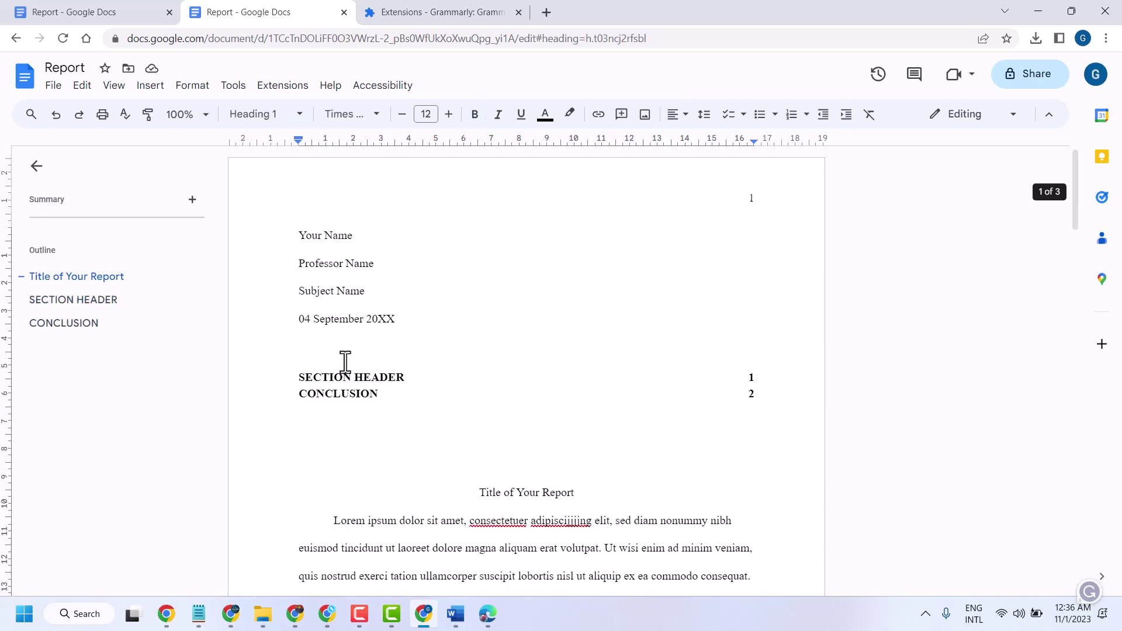
# Switch to the other open Report document and create a new blank document from it
pyautogui.click(124, 12)
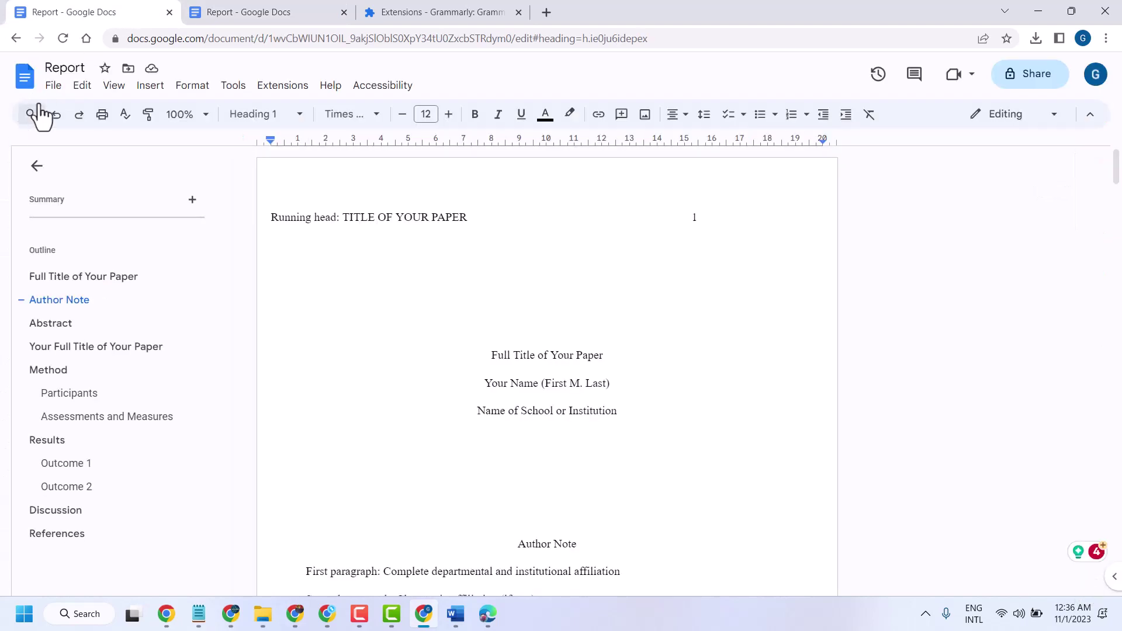
pyautogui.click(53, 85)
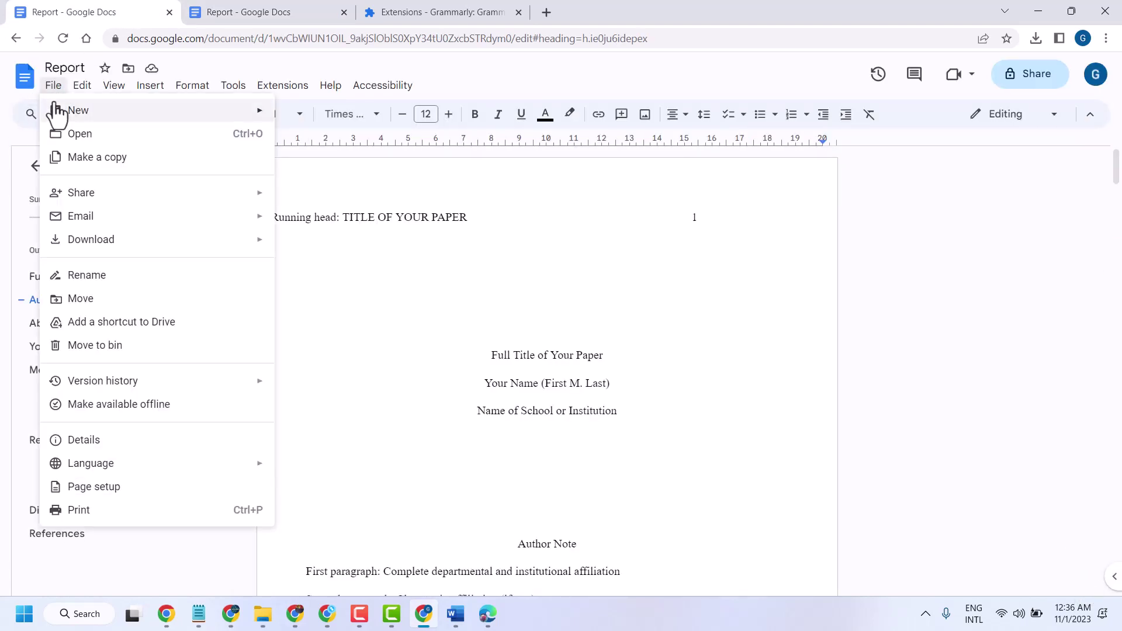
pyautogui.moveTo(55, 111)
pyautogui.click(322, 115)
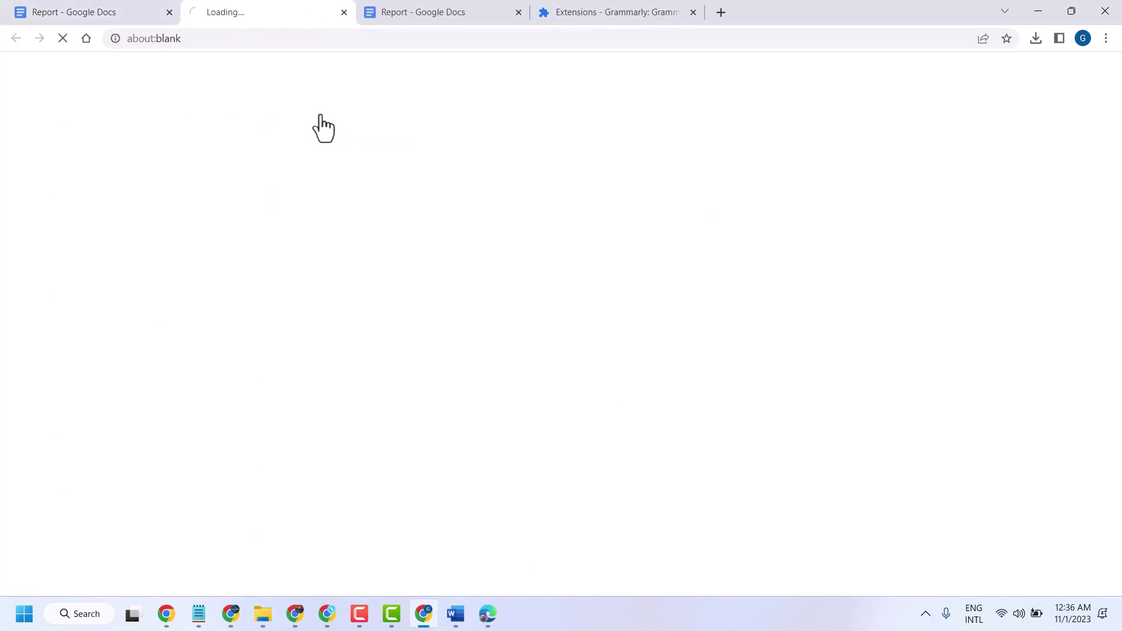
# Return to the Report with the running head and create a new document from the Report APA 6th ed. template
pyautogui.click(105, 12)
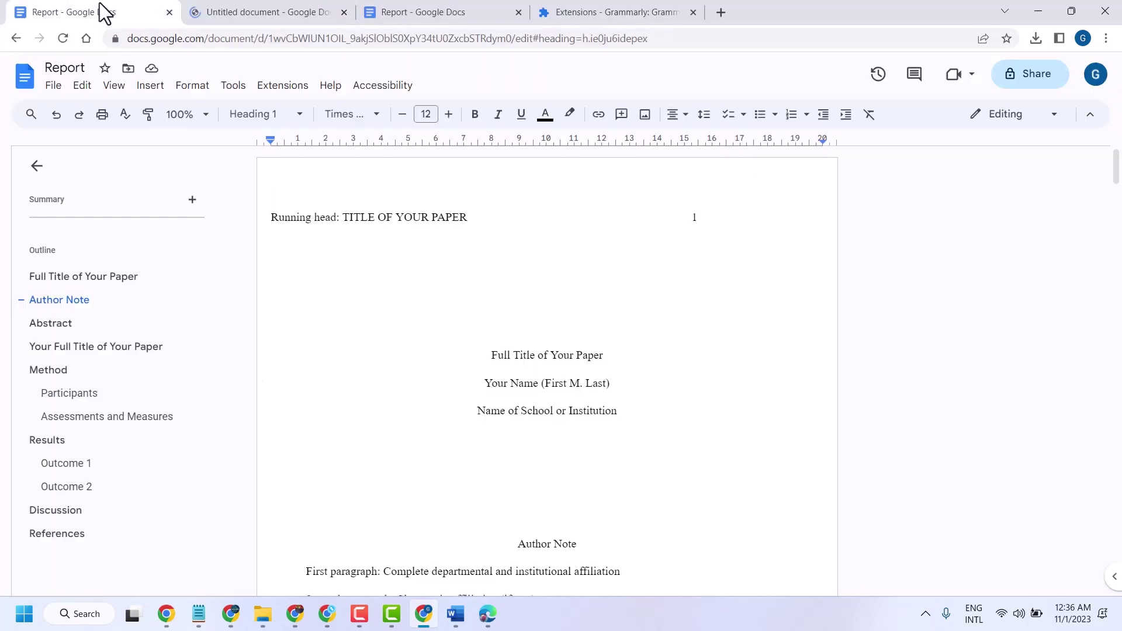
pyautogui.click(59, 94)
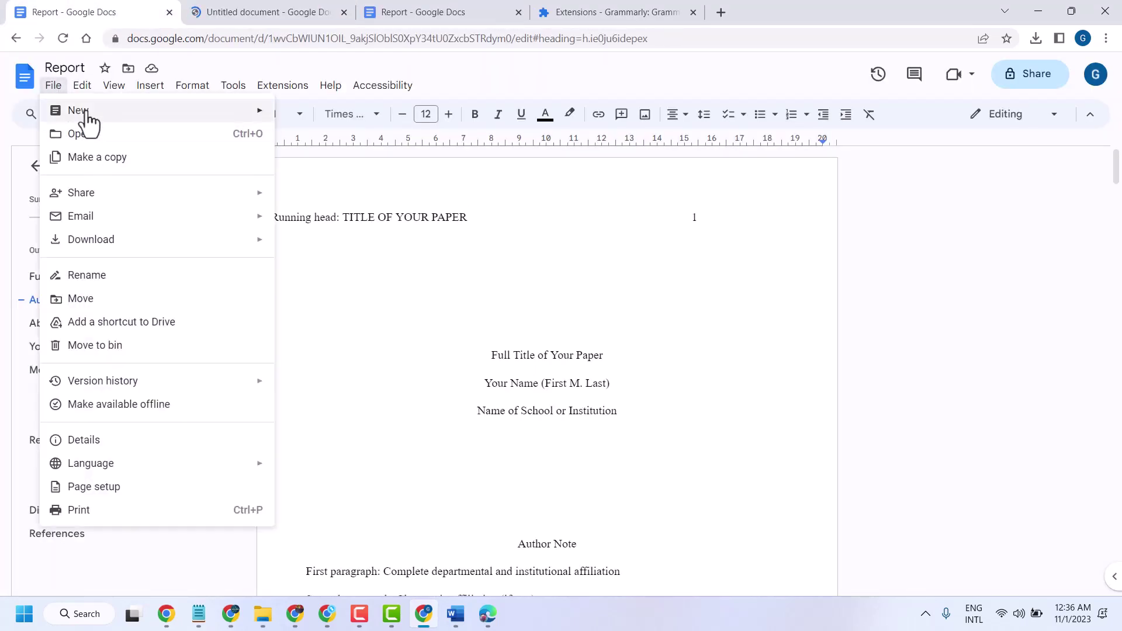
pyautogui.moveTo(181, 120)
pyautogui.click(331, 140)
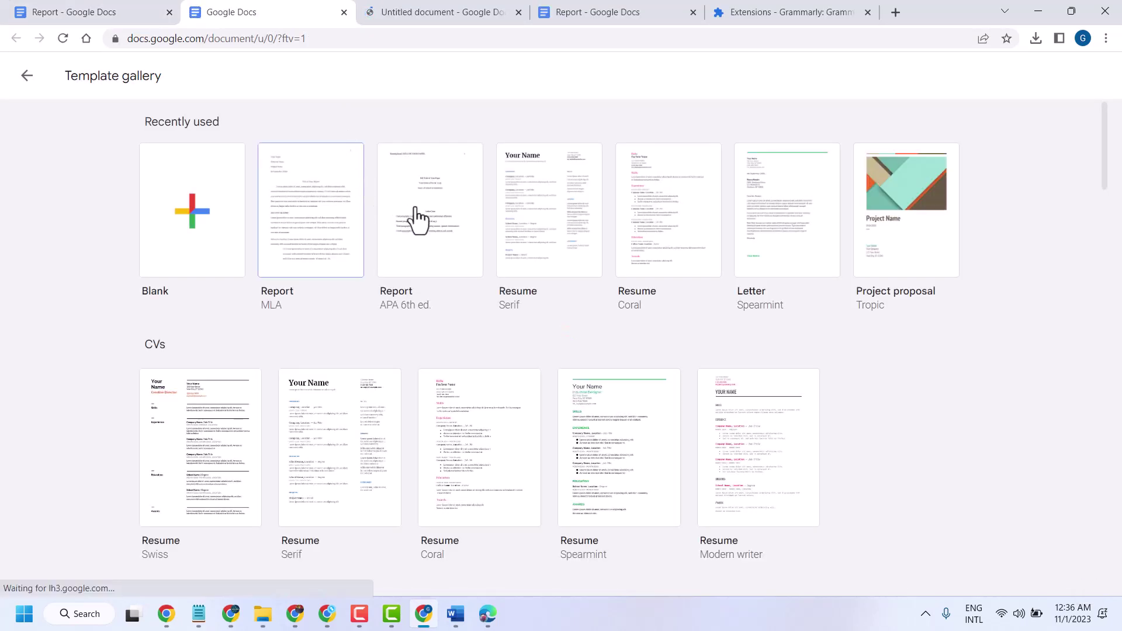
pyautogui.click(415, 206)
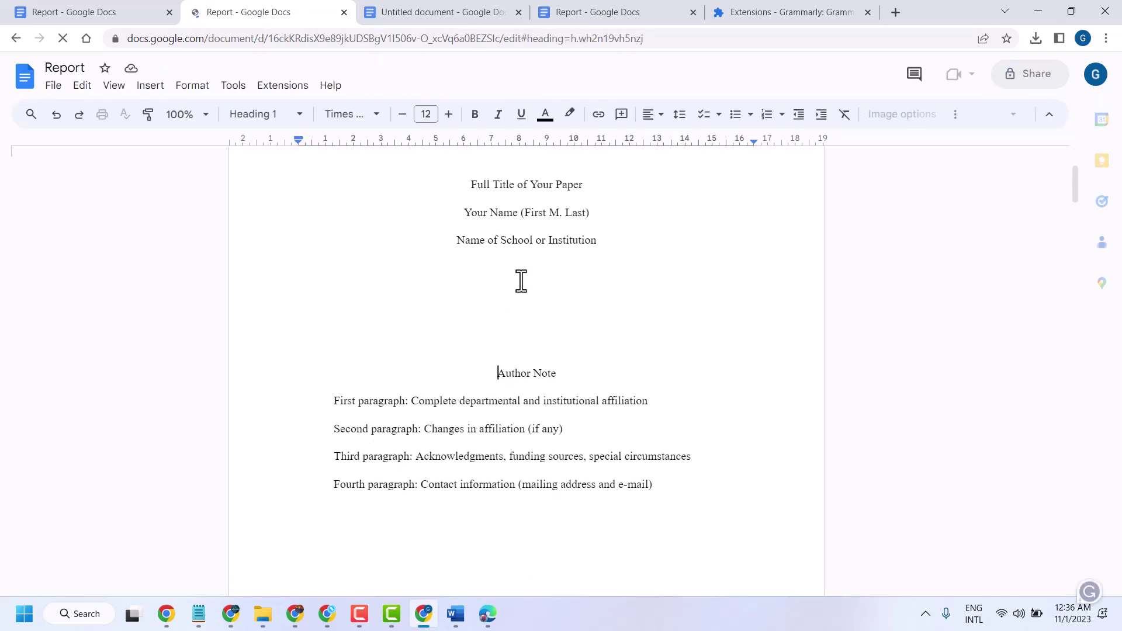
# Add two blank lines below "Name of School or Institution" and insert a dotted table of contents there
pyautogui.click(614, 237)
pyautogui.press('Return')
pyautogui.press('Return')
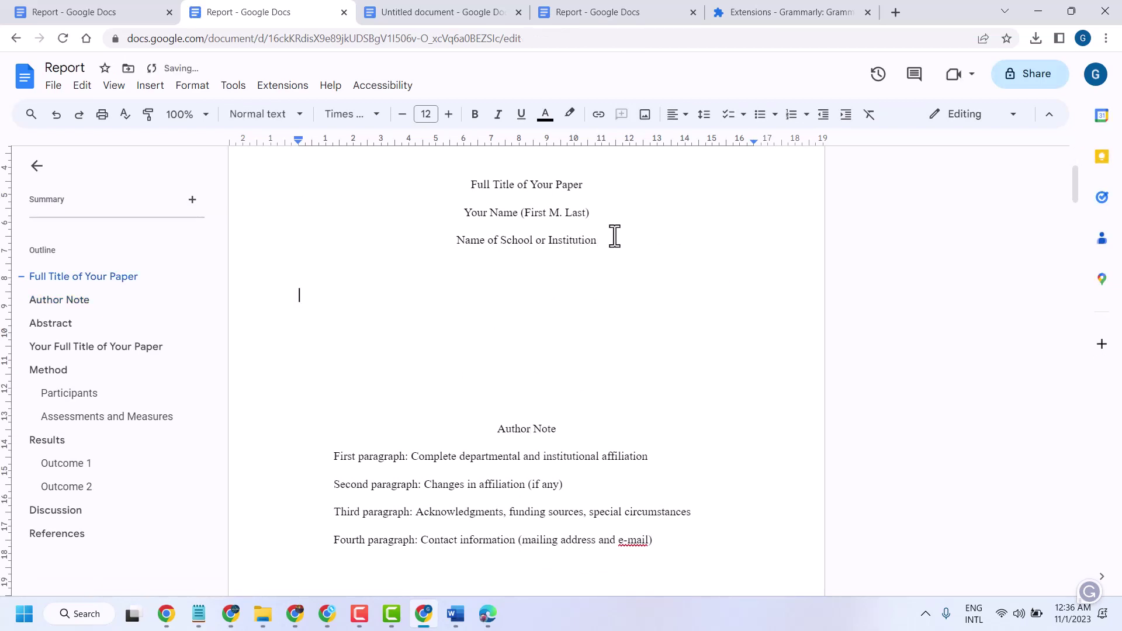
pyautogui.click(150, 86)
pyautogui.scroll(-1, 232, 320)
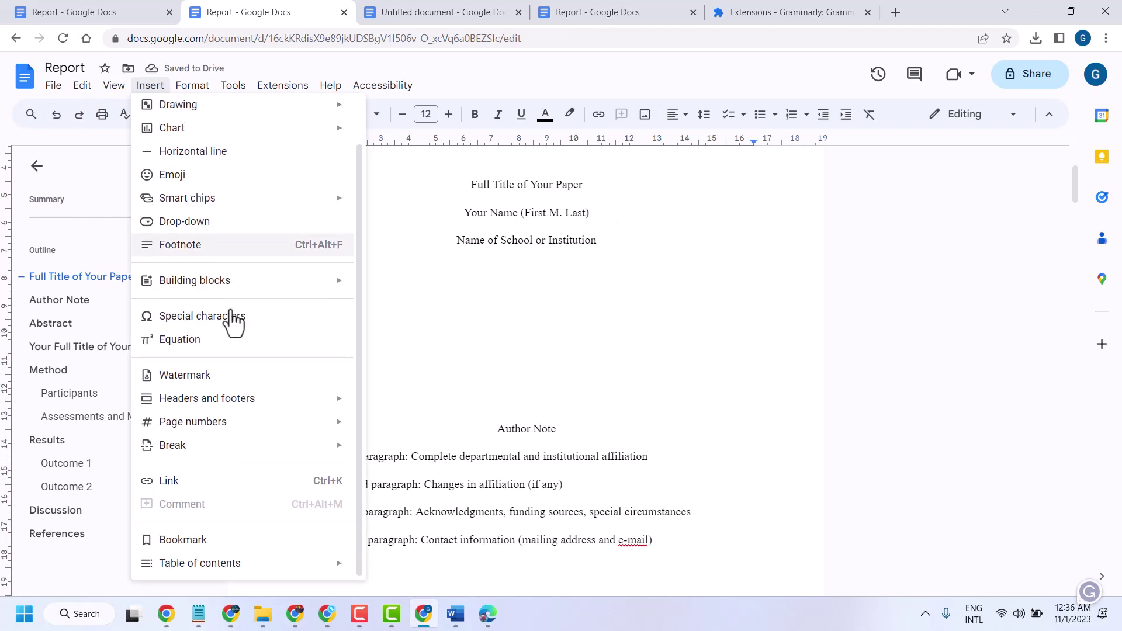
pyautogui.moveTo(181, 565)
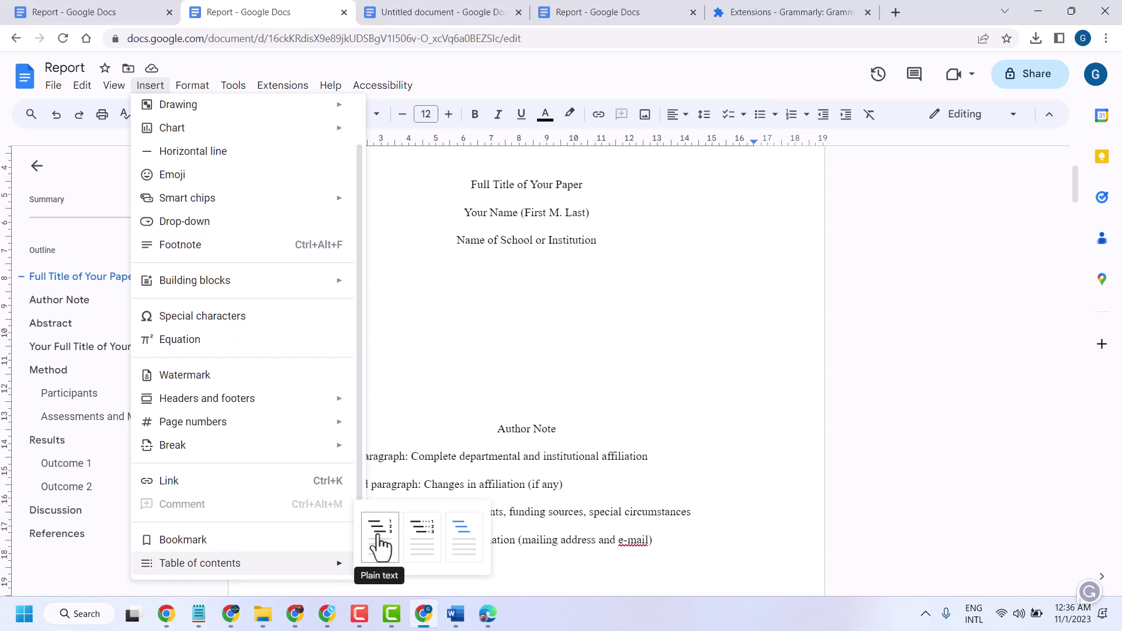
pyautogui.click(422, 534)
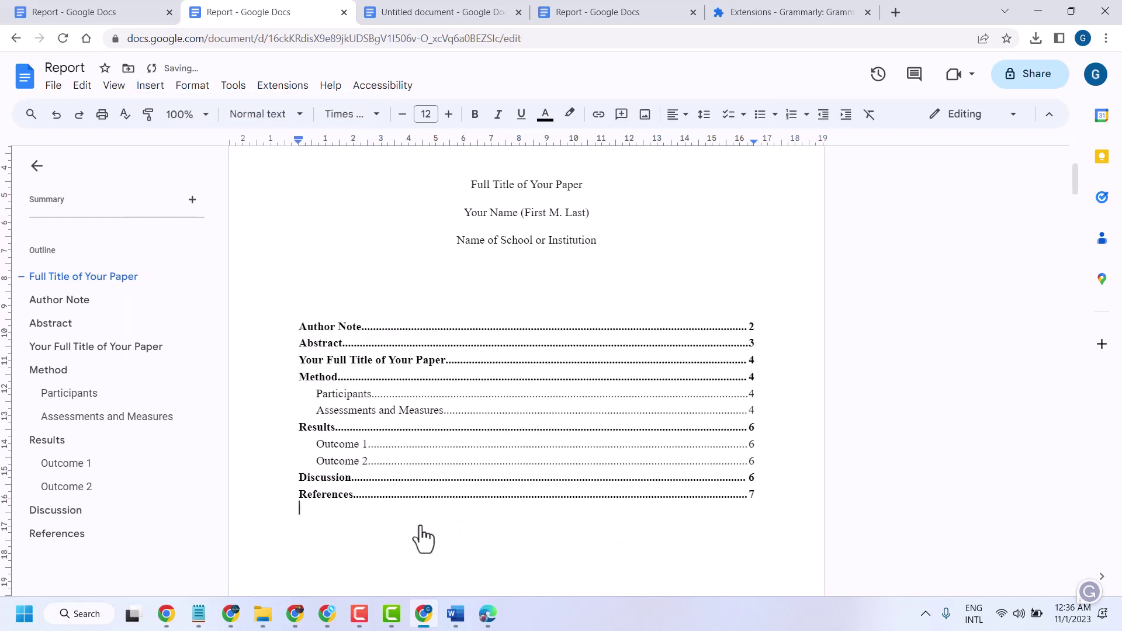
# Update the dotted table of contents on the title page and open its additional formatting options
pyautogui.click(333, 327)
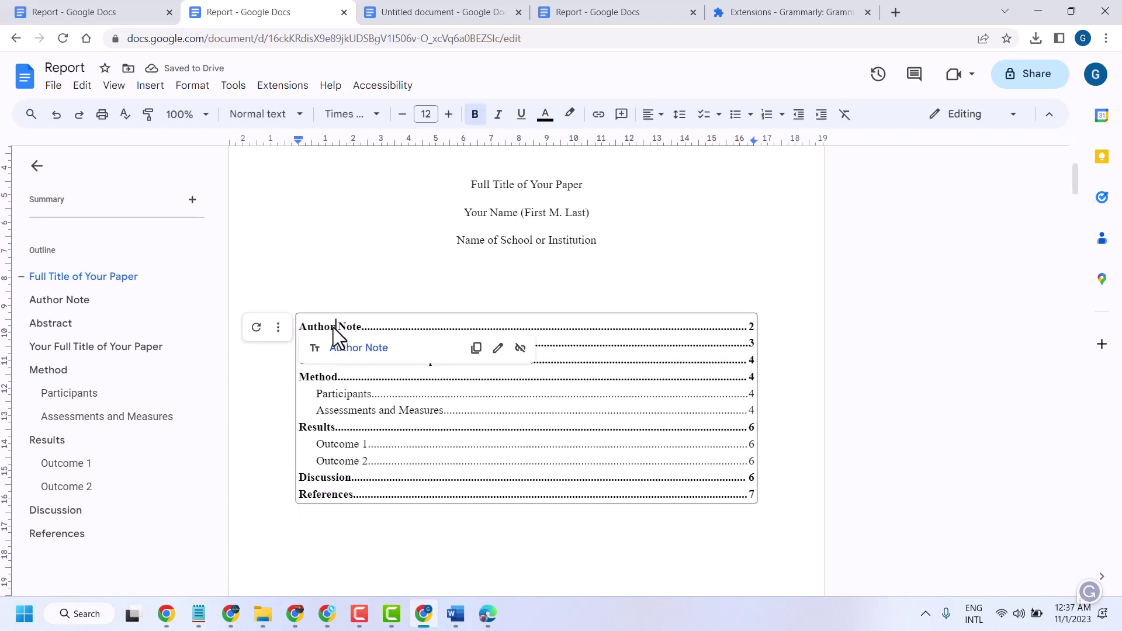
pyautogui.click(277, 328)
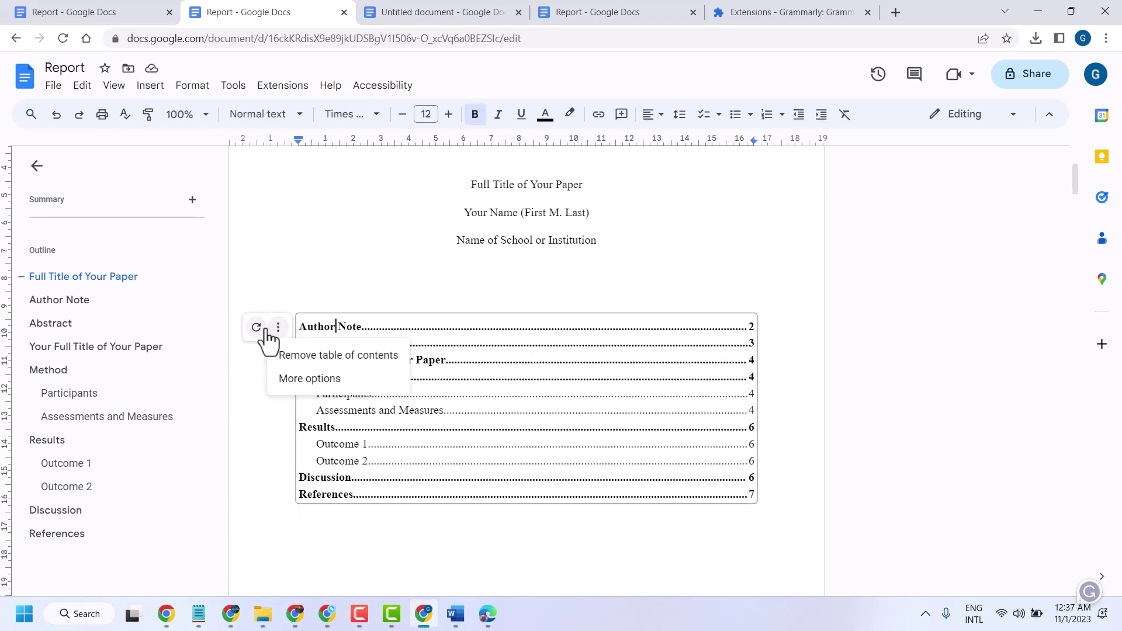
pyautogui.click(259, 331)
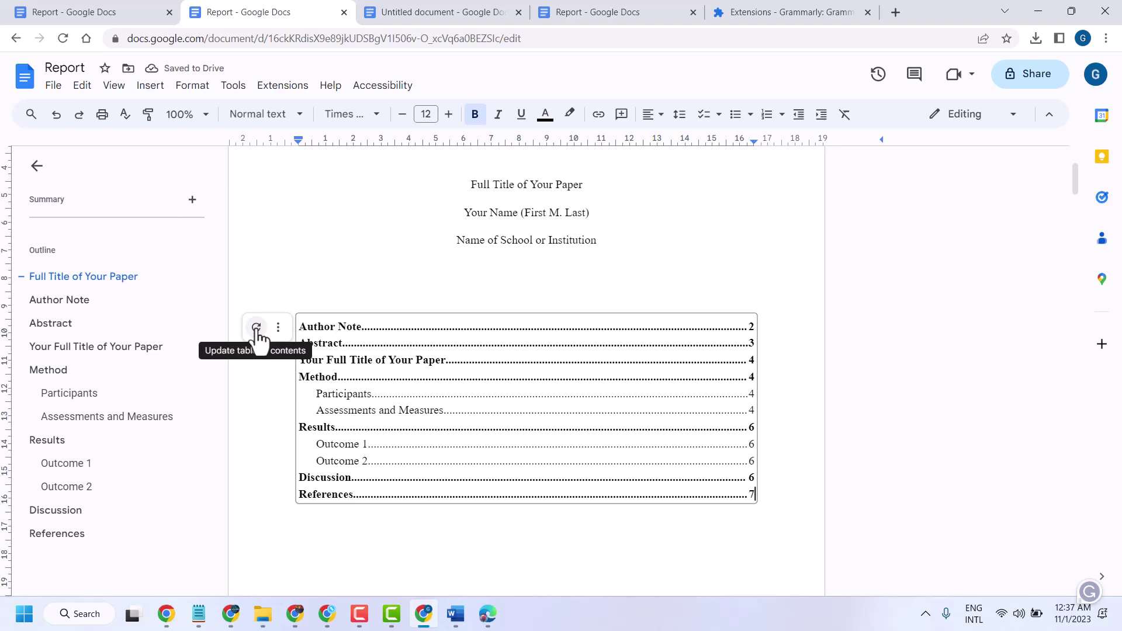
pyautogui.click(257, 332)
pyautogui.click(278, 329)
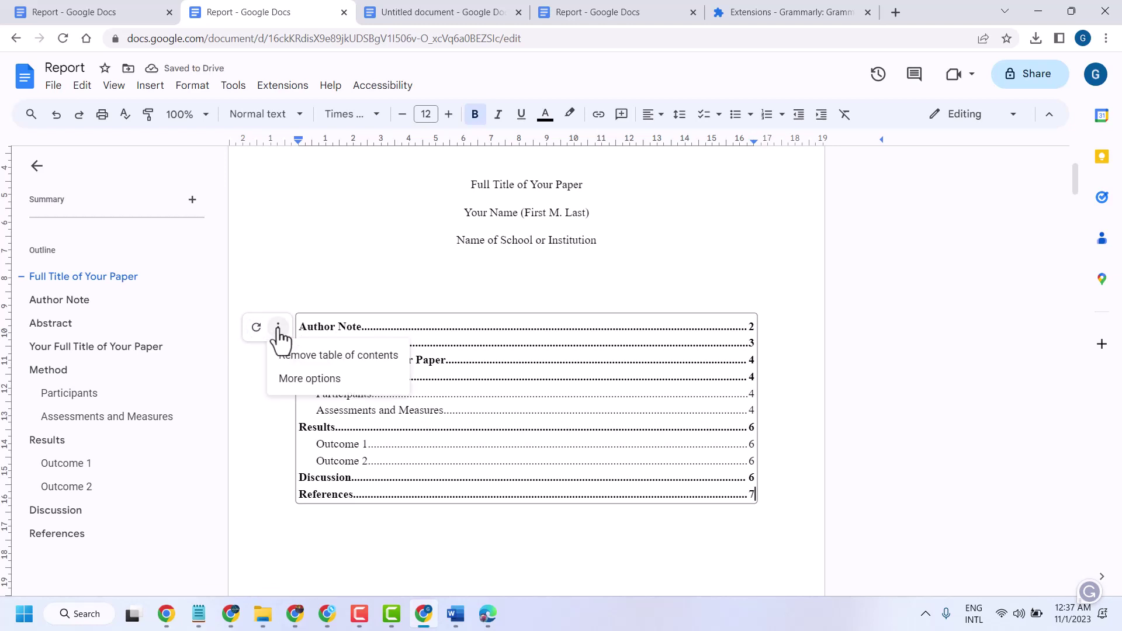
pyautogui.click(298, 380)
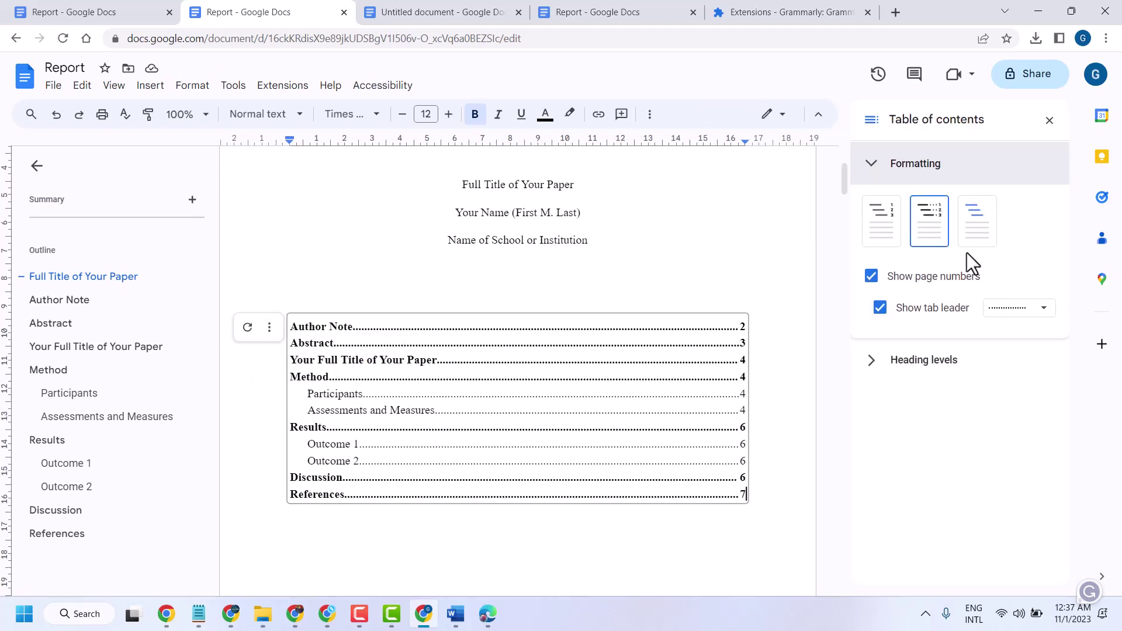
# Try the table of contents without page numbers and without the tab leader, turning both back on
pyautogui.click(871, 277)
pyautogui.click(871, 277)
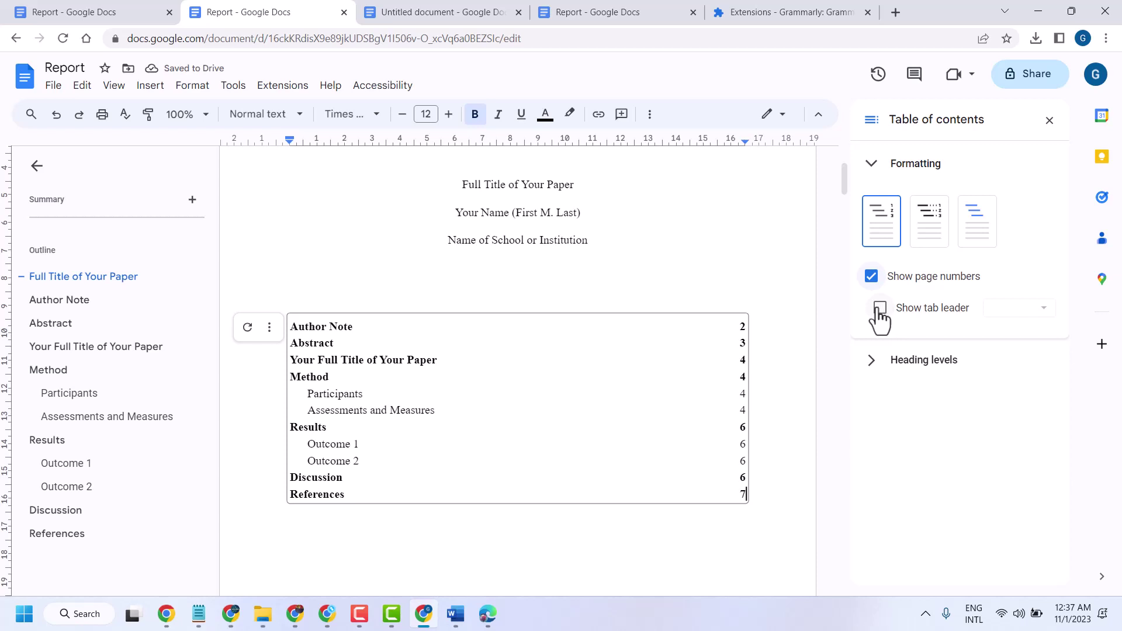
pyautogui.click(880, 309)
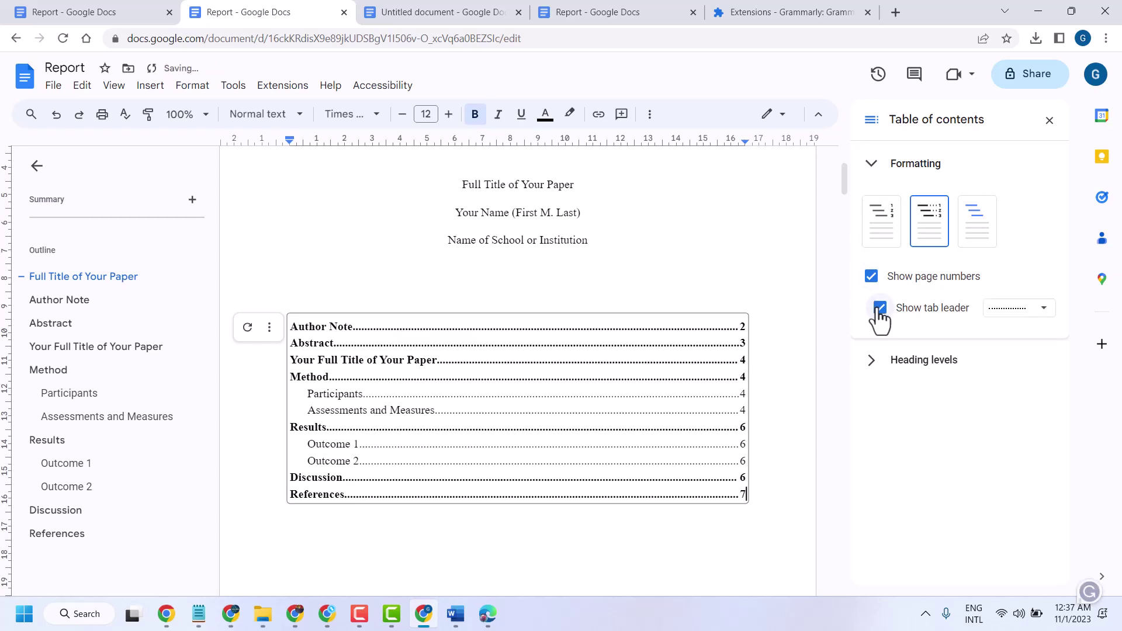
pyautogui.click(879, 308)
pyautogui.click(880, 309)
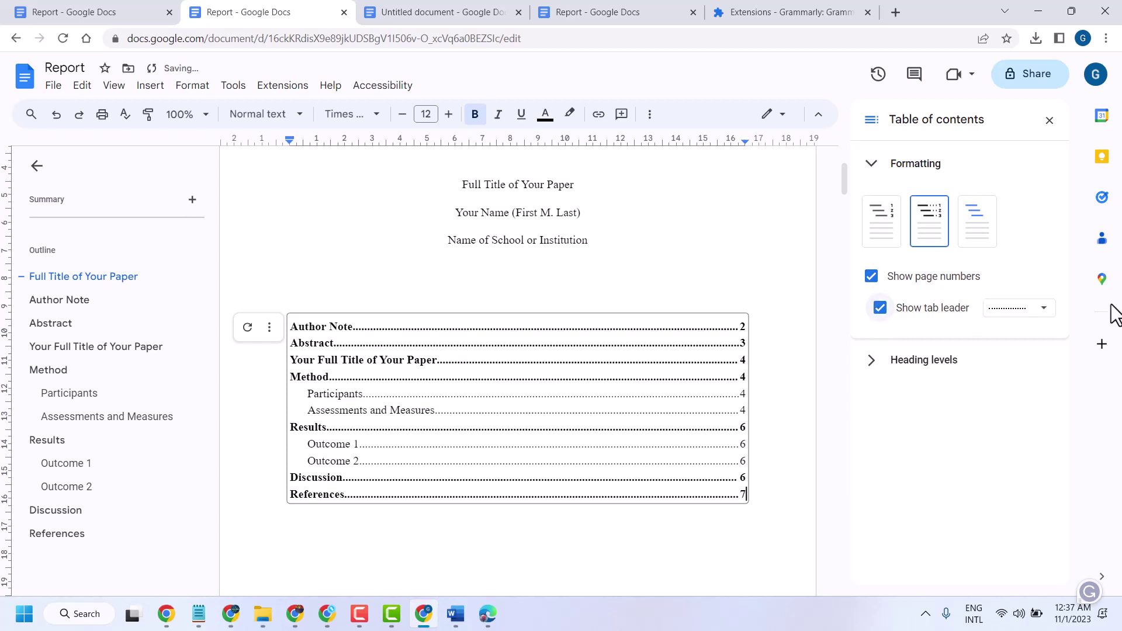
# Try the solid line as the table of contents' tab leader, and set it to the dashed line
pyautogui.click(1046, 311)
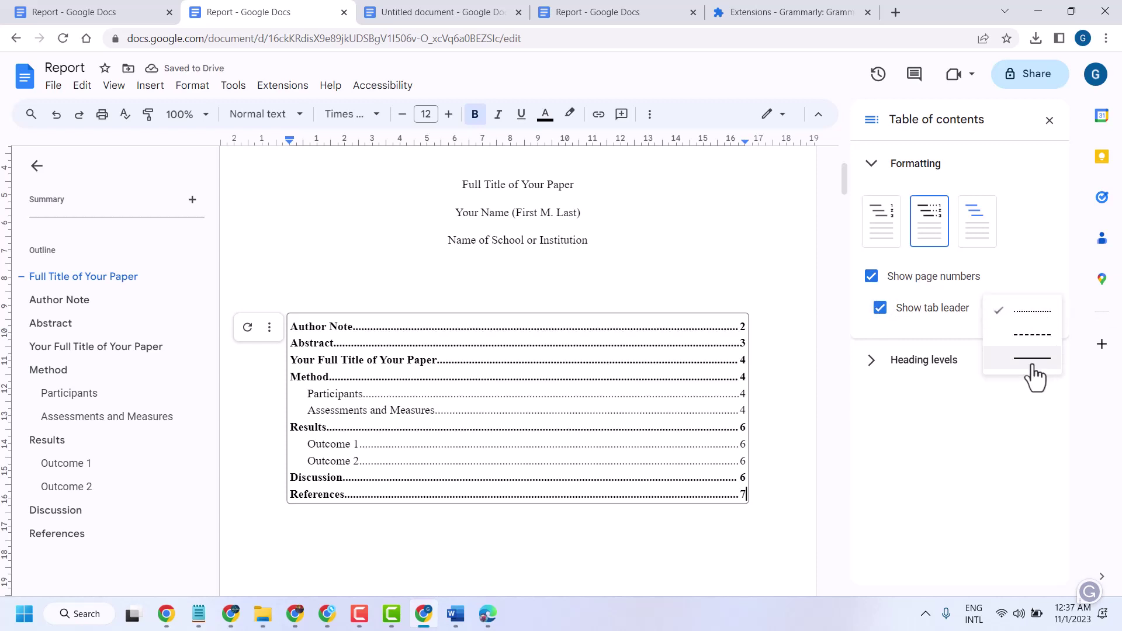
pyautogui.click(1033, 363)
pyautogui.click(1043, 324)
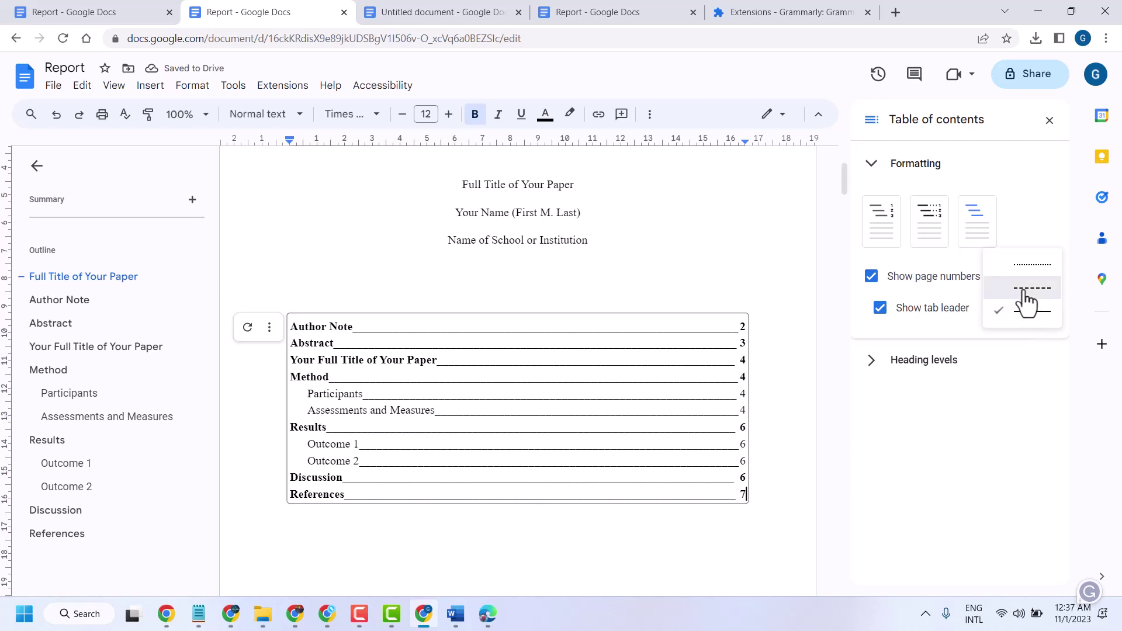
pyautogui.click(1026, 289)
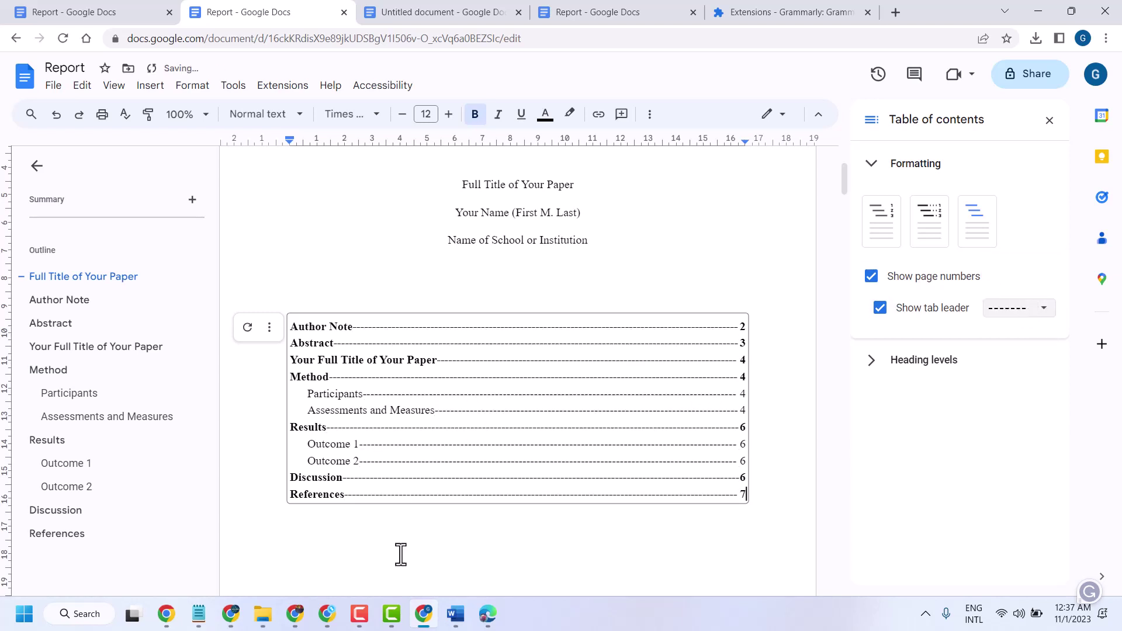
# Try the links and dotted styles on the table of contents, and apply the plain style with page numbers and no tab leader
pyautogui.click(977, 231)
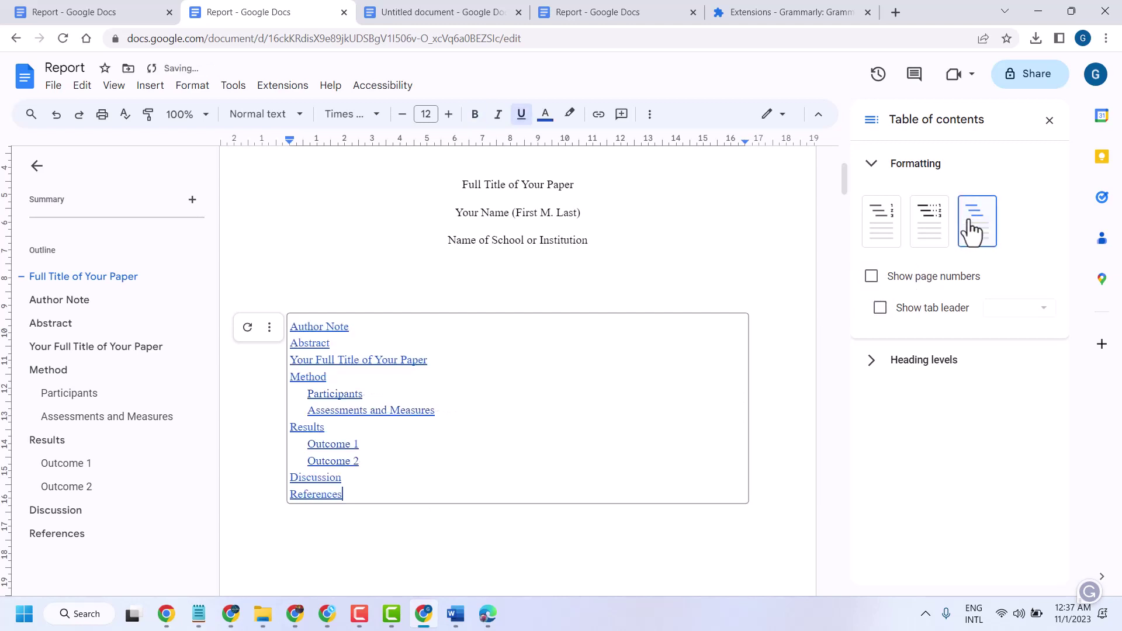
pyautogui.click(938, 225)
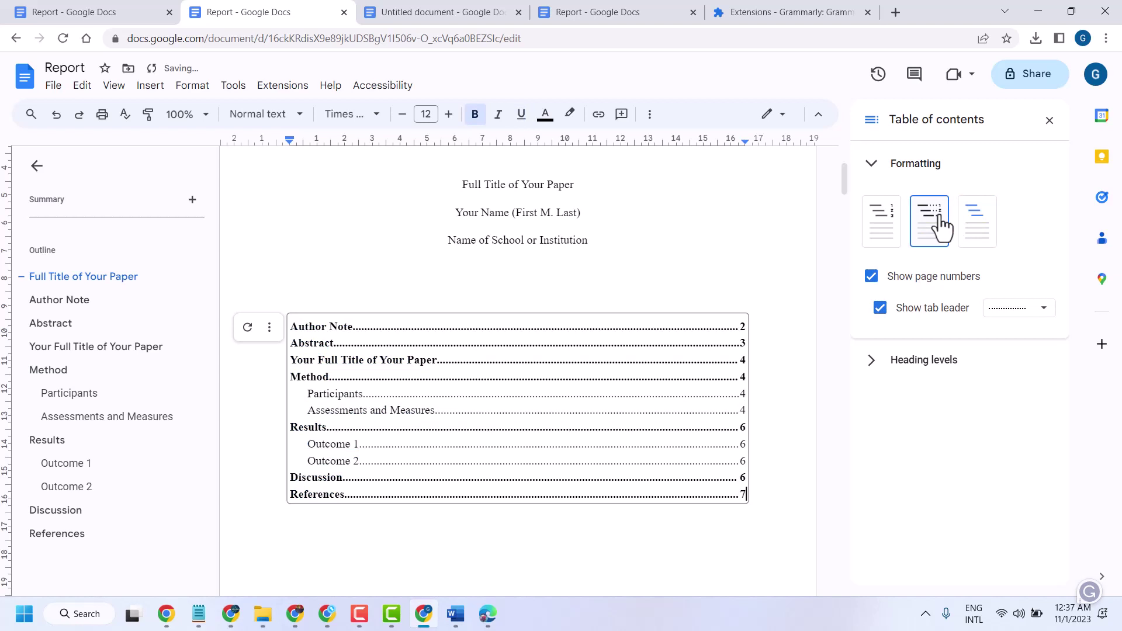
pyautogui.click(887, 221)
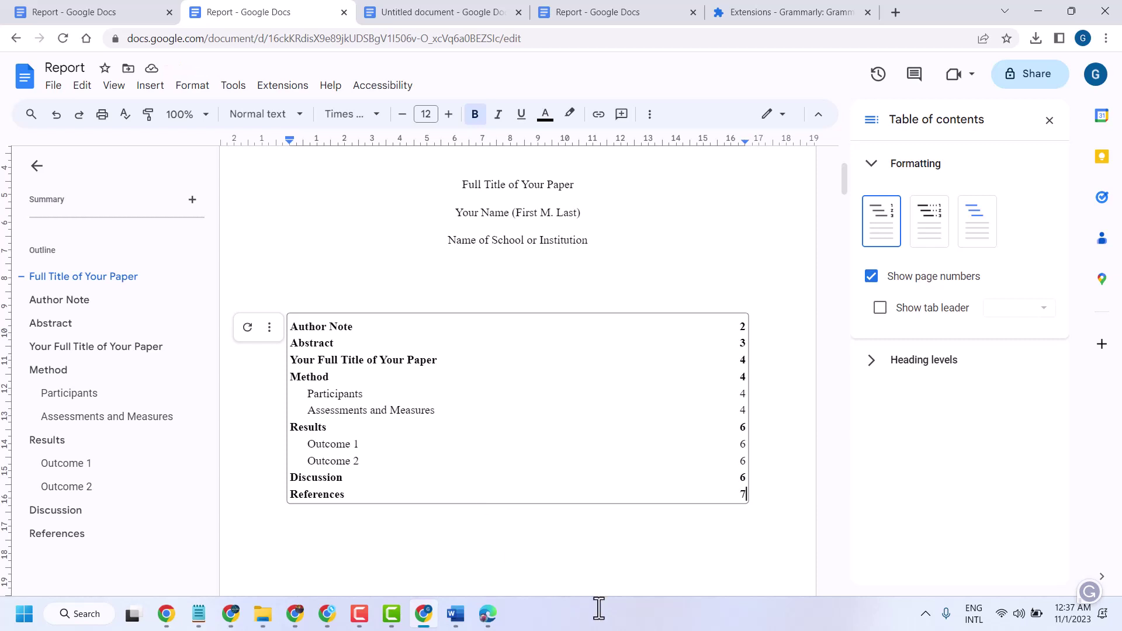
# Try a 19.05mm indent for Heading 2 entries in the table of contents, and set it to 12.7mm
pyautogui.click(865, 361)
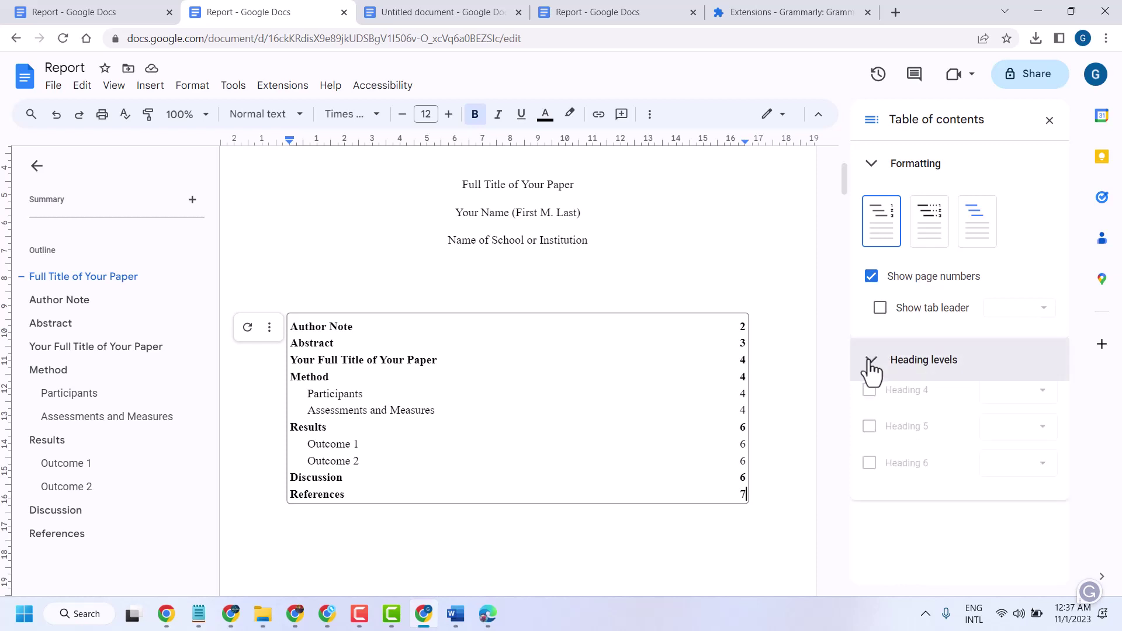
pyautogui.scroll(-1, 899, 456)
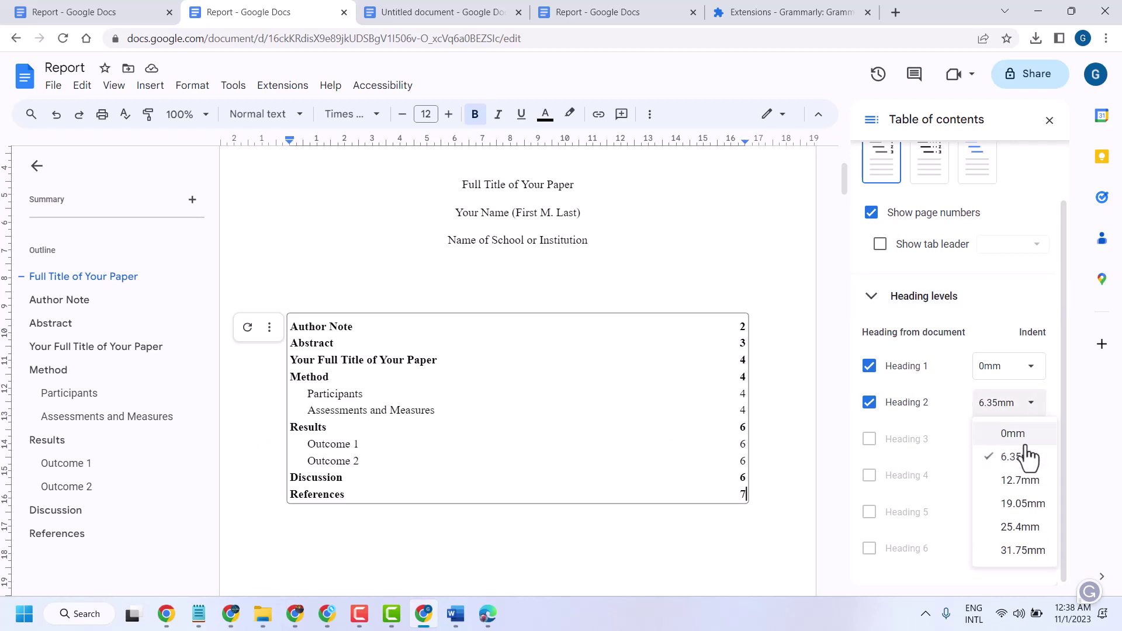
pyautogui.click(1017, 494)
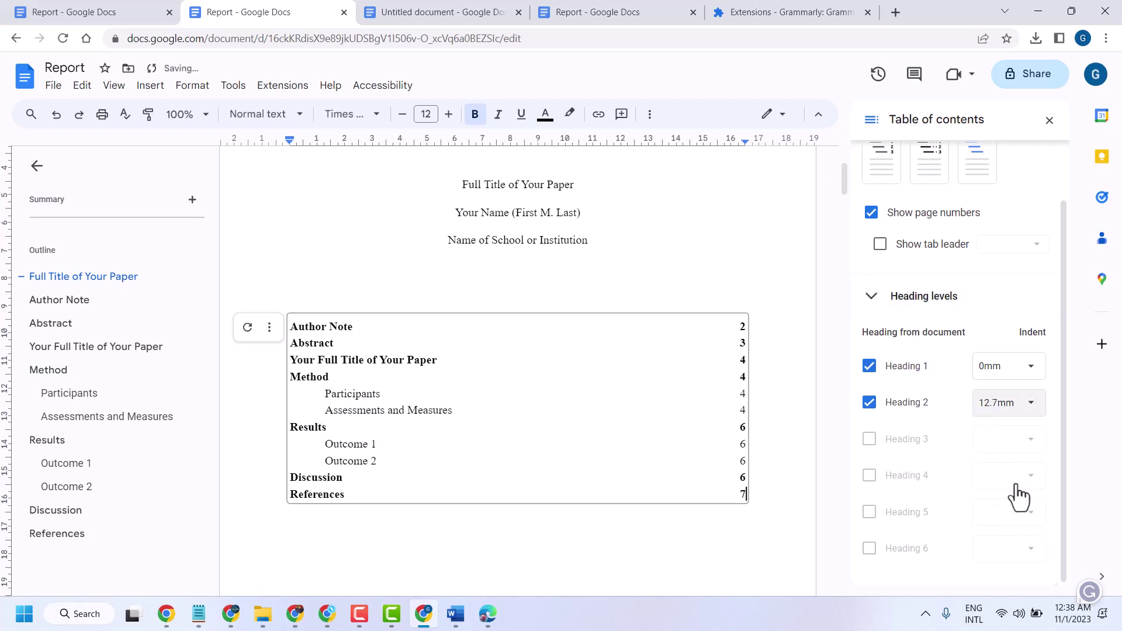
pyautogui.click(1007, 416)
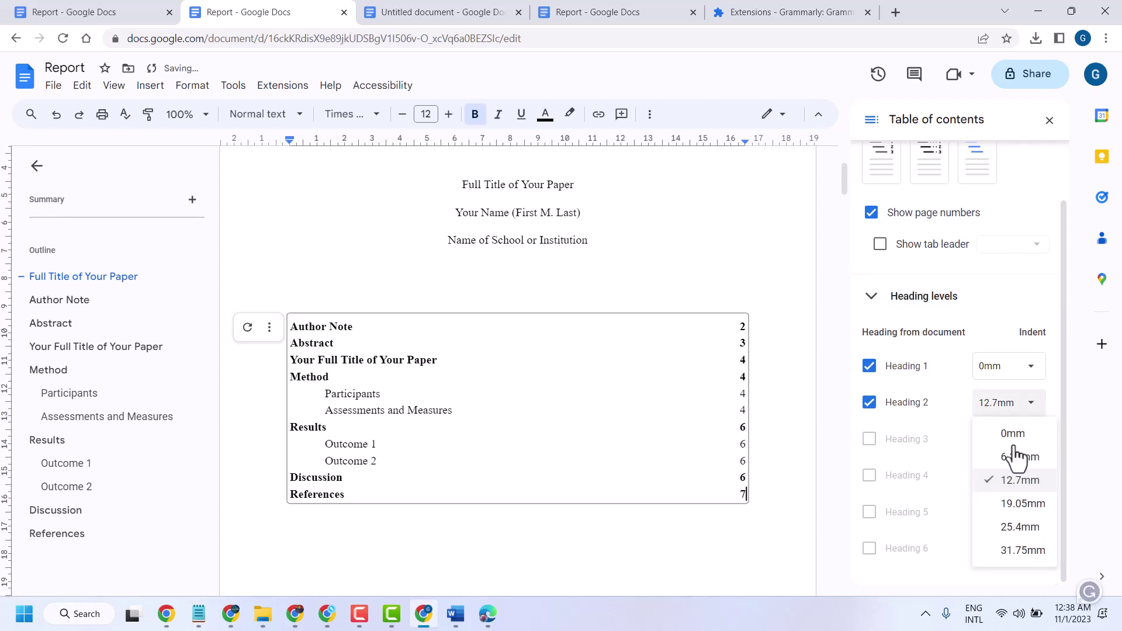
pyautogui.click(1020, 503)
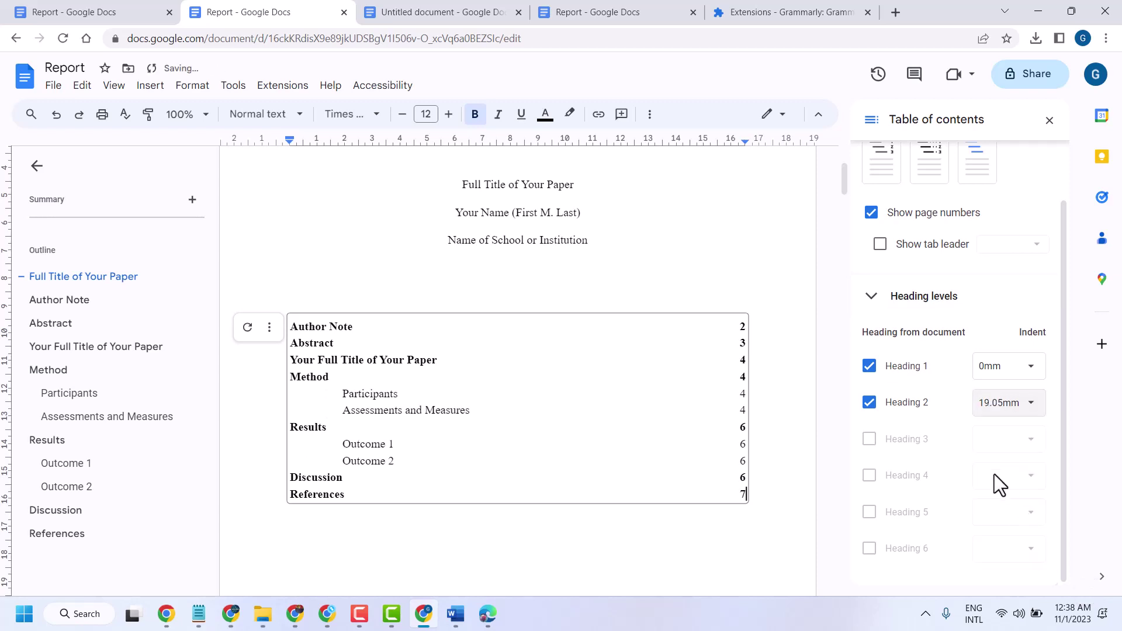
pyautogui.click(998, 409)
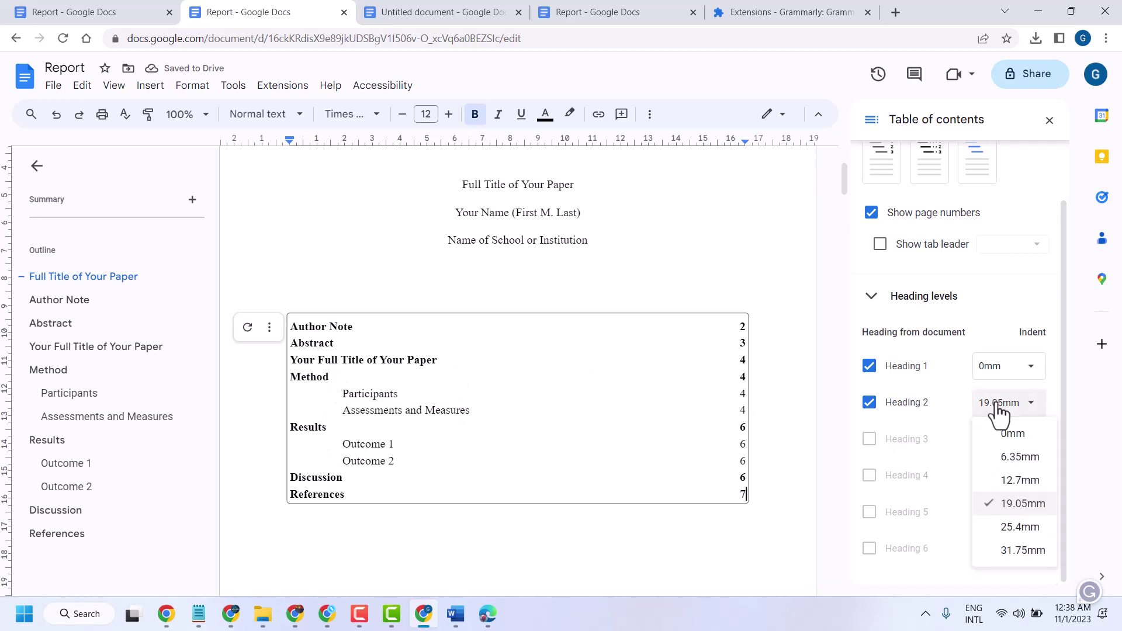
pyautogui.click(1006, 483)
# Set the Heading 1 indent to 6.35mm and deselect the table of contents
pyautogui.click(1014, 367)
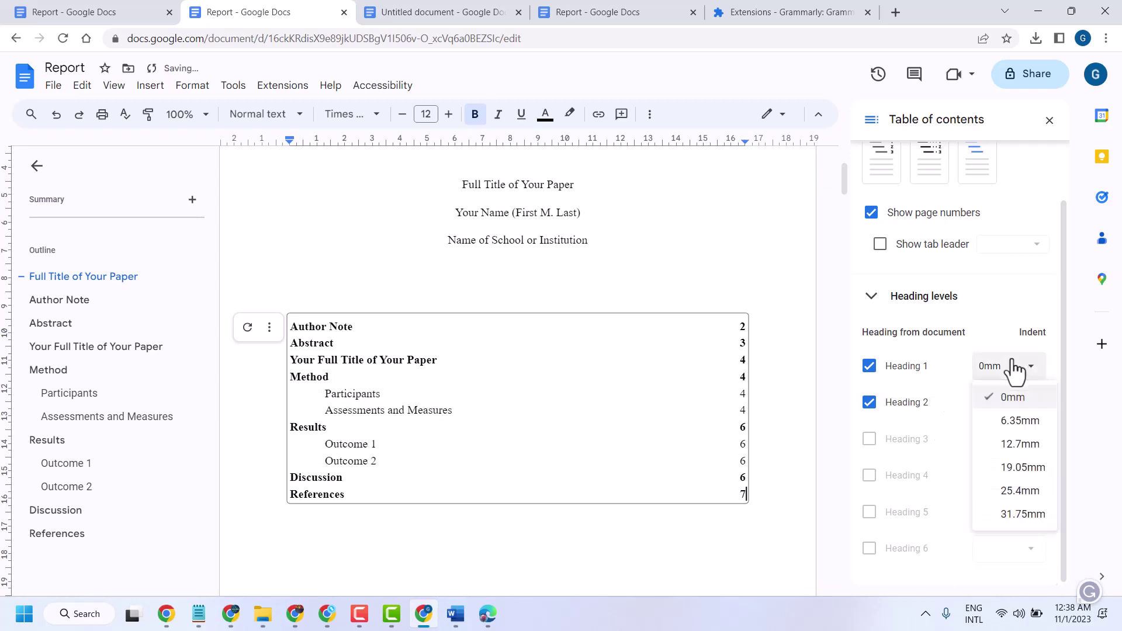
pyautogui.click(1017, 422)
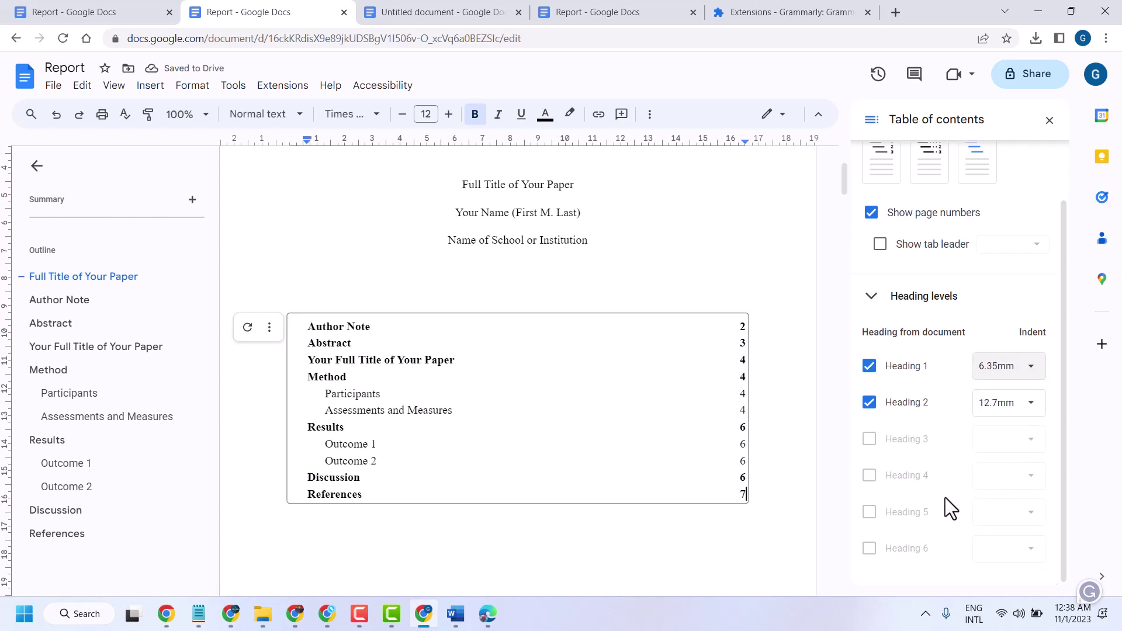
pyautogui.scroll(1, 945, 497)
pyautogui.click(624, 229)
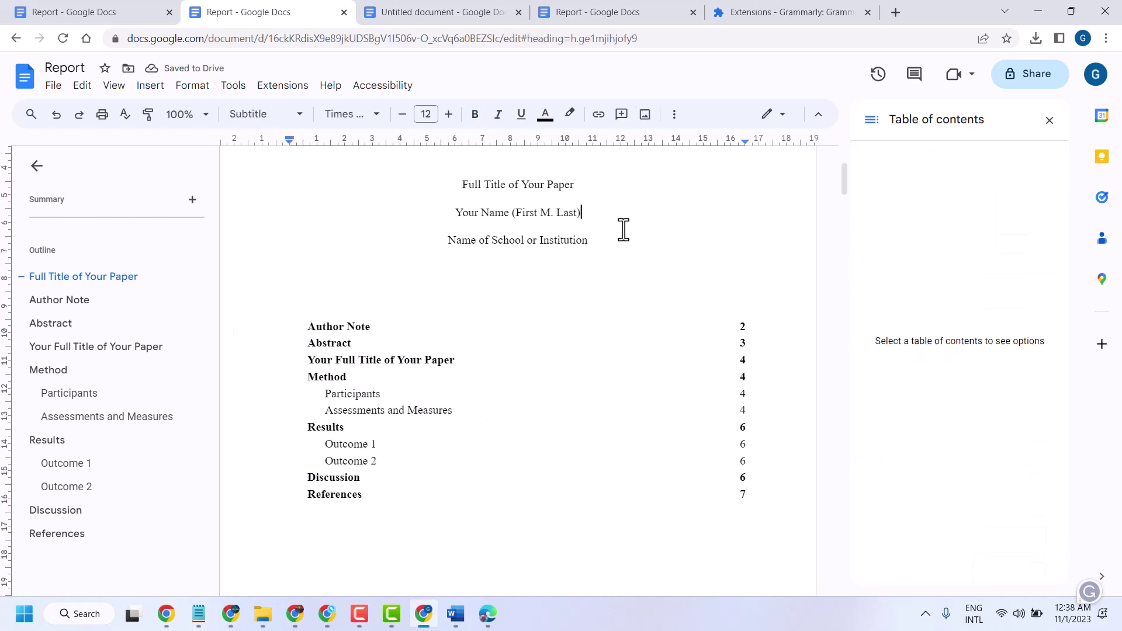